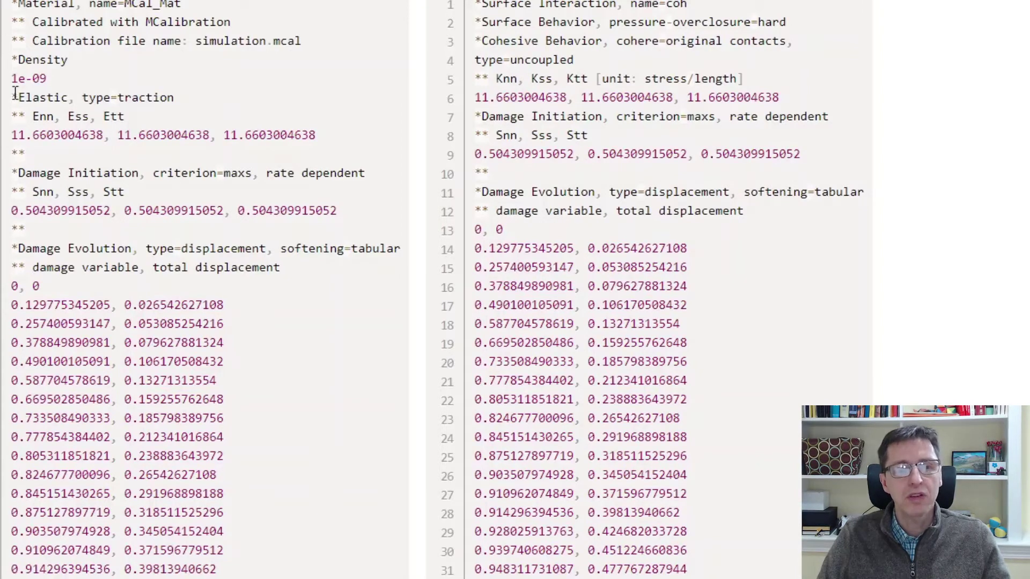
# Highlight the traction elastic line, elastic stiffness values, and Damage Initiation and Damage Evolution definitions
pyautogui.moveTo(15, 100); pyautogui.dragTo(174, 102)
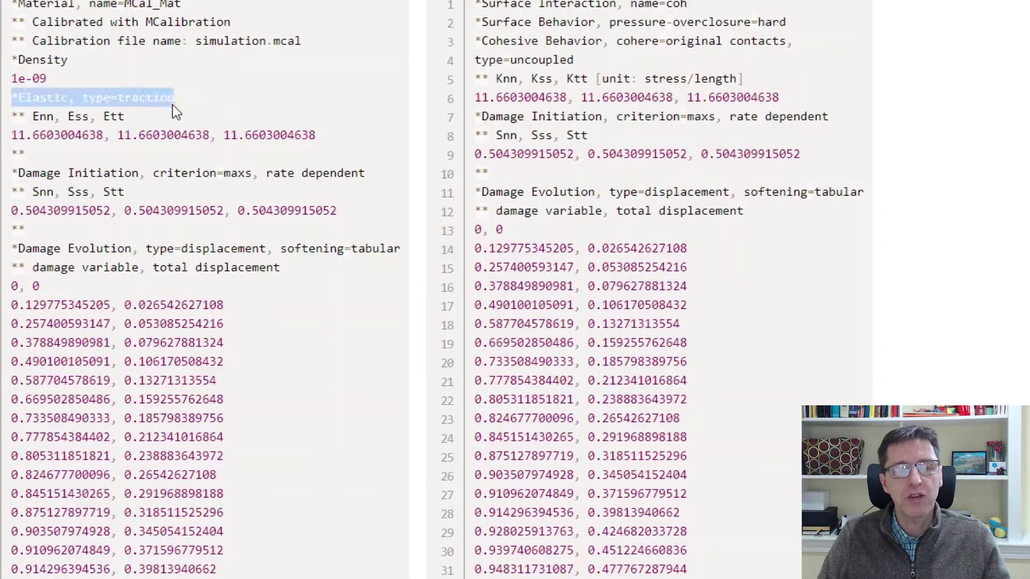
pyautogui.moveTo(18, 138); pyautogui.dragTo(53, 137)
pyautogui.moveTo(117, 137); pyautogui.dragTo(260, 137)
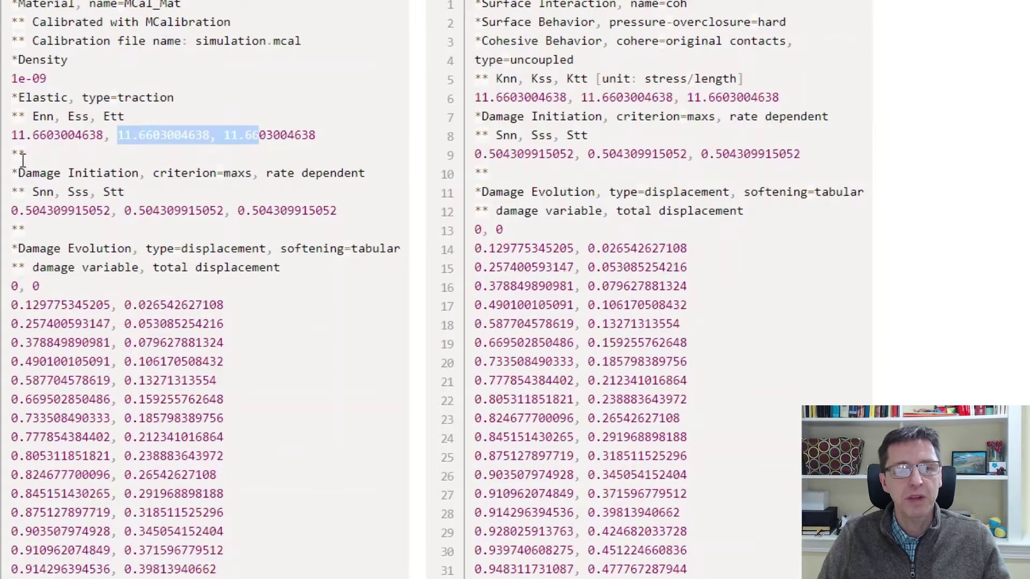
pyautogui.moveTo(12, 172); pyautogui.dragTo(141, 170)
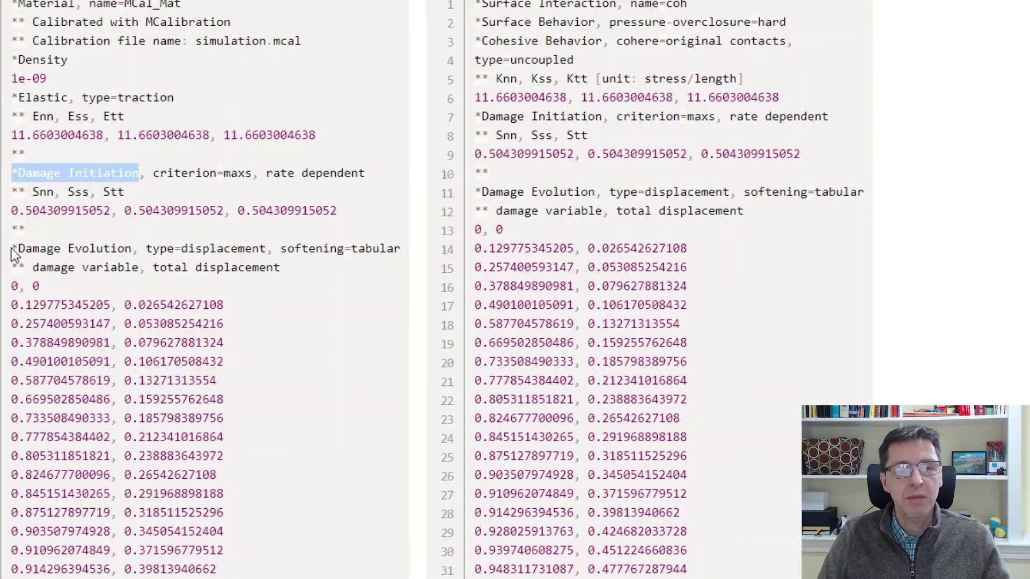
pyautogui.moveTo(12, 251); pyautogui.dragTo(135, 254)
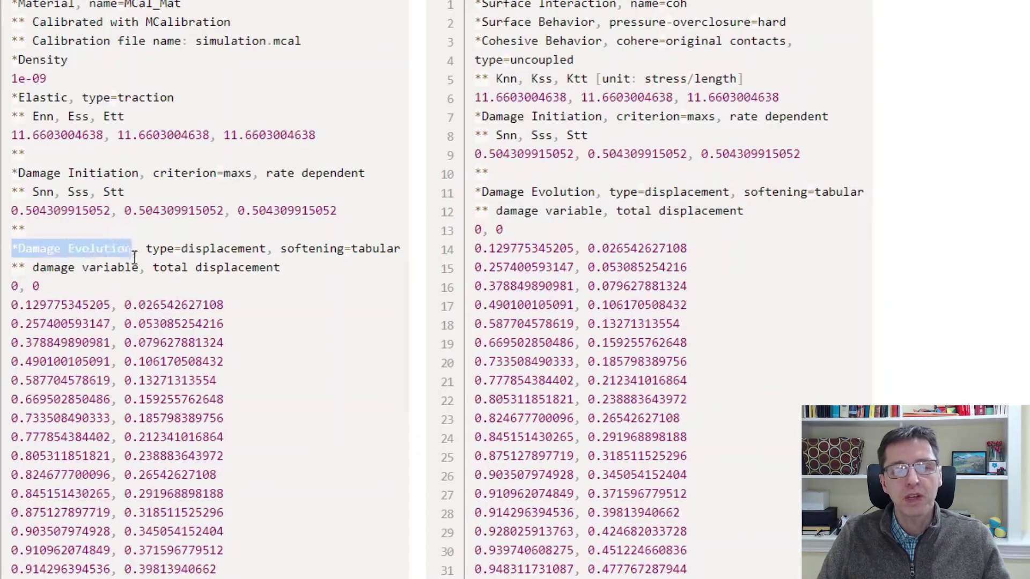
pyautogui.click(33, 379)
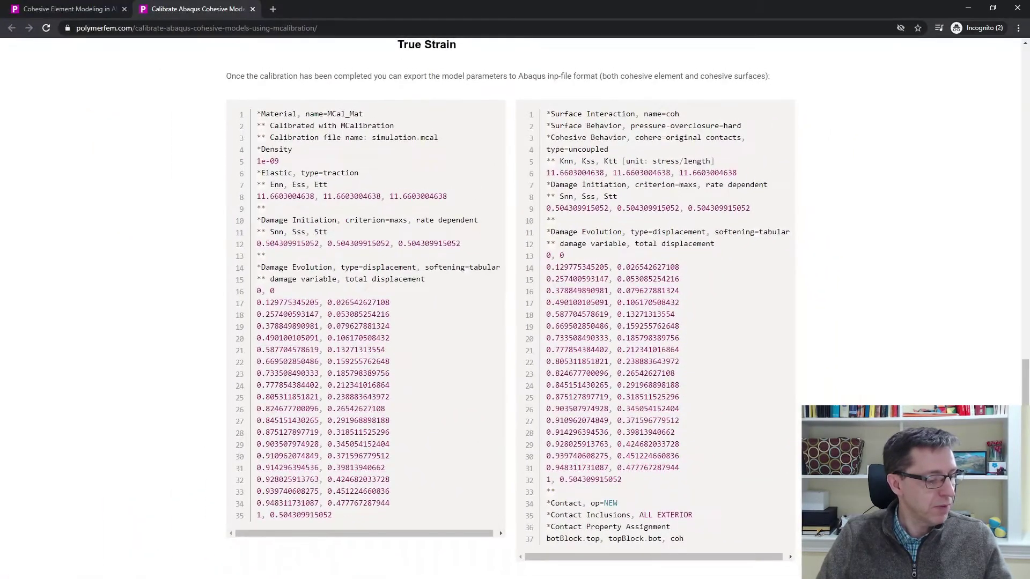
# Review Exp_Traction_Separation.txt in Notepad++, then bring the empty MCalibration session forward
pyautogui.hotkey('alt', 'Tab')
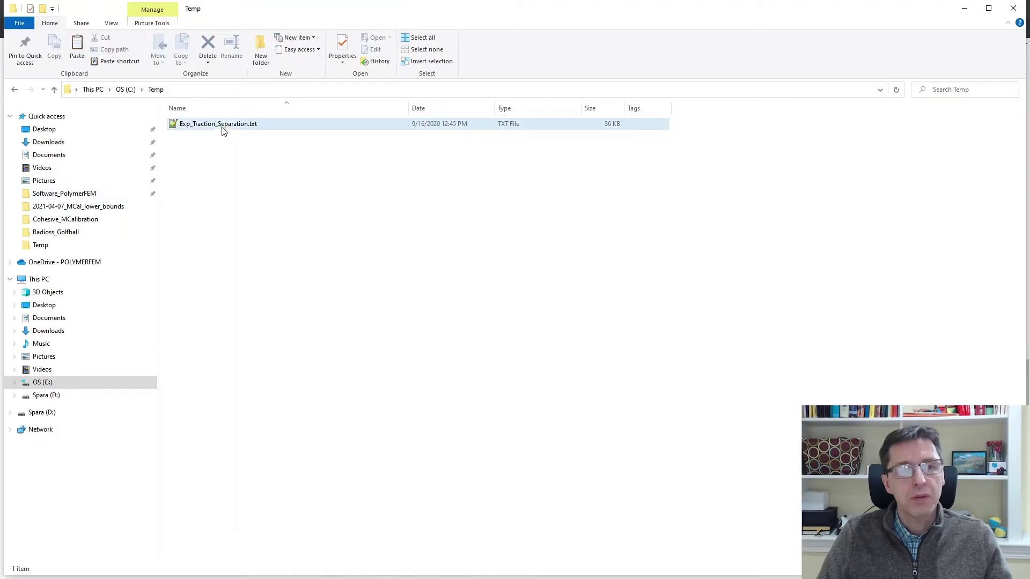
pyautogui.doubleClick(225, 127)
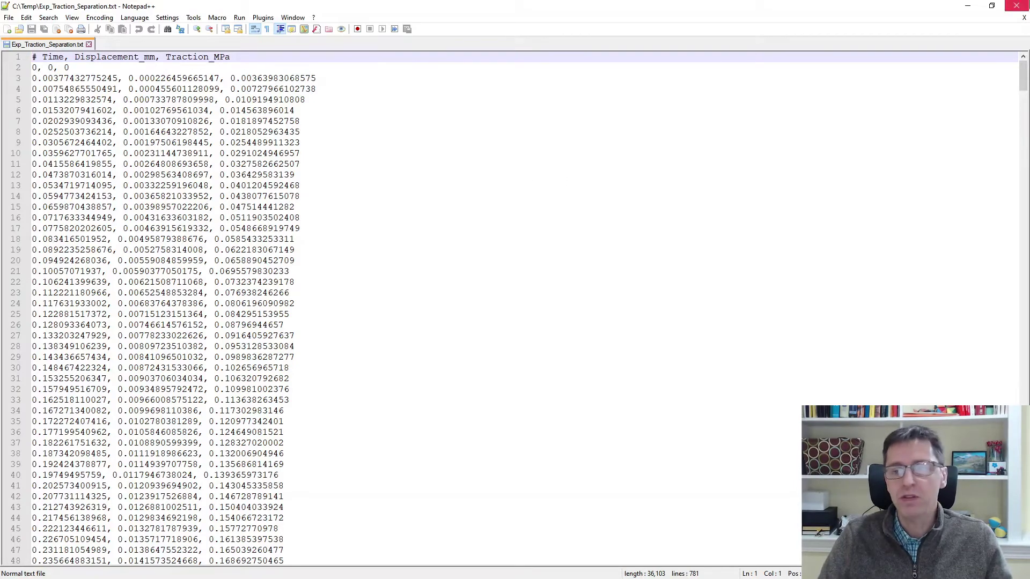
pyautogui.click(968, 7)
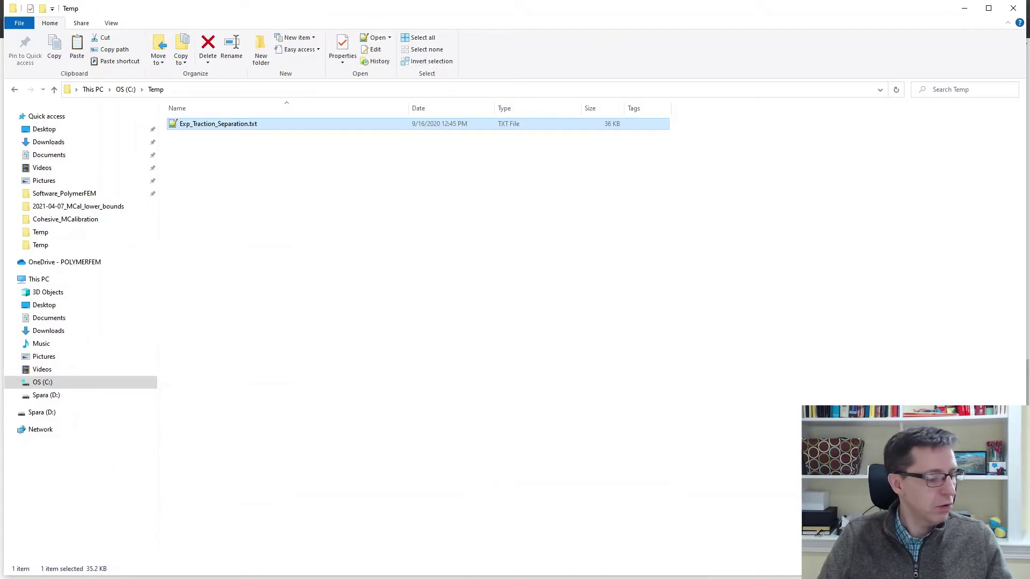
pyautogui.hotkey('alt', 'Tab')
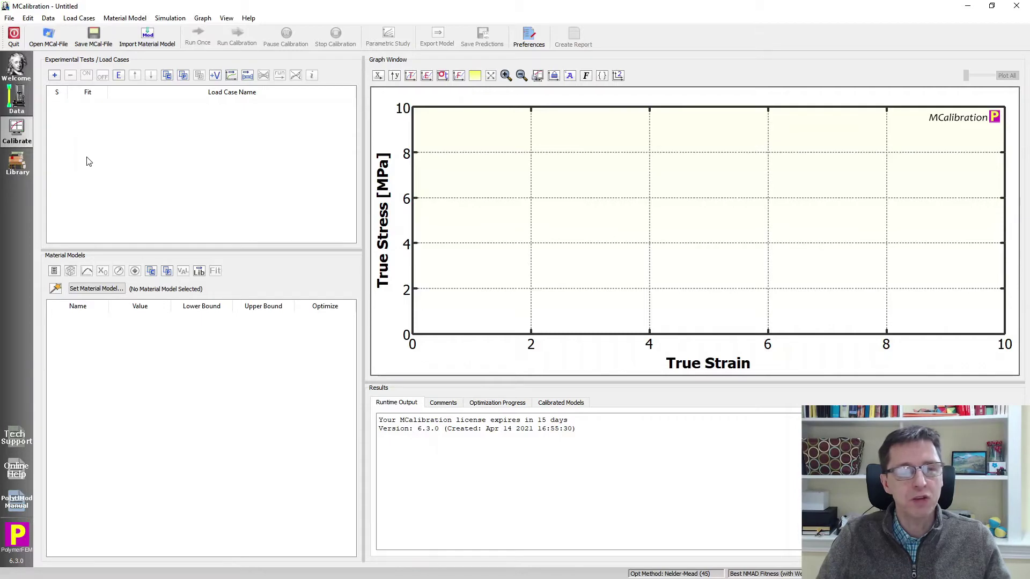
# Add a load case from Exp_Traction_Separation.txt, checking the raw data and importing it as true strain and stress
pyautogui.click(55, 76)
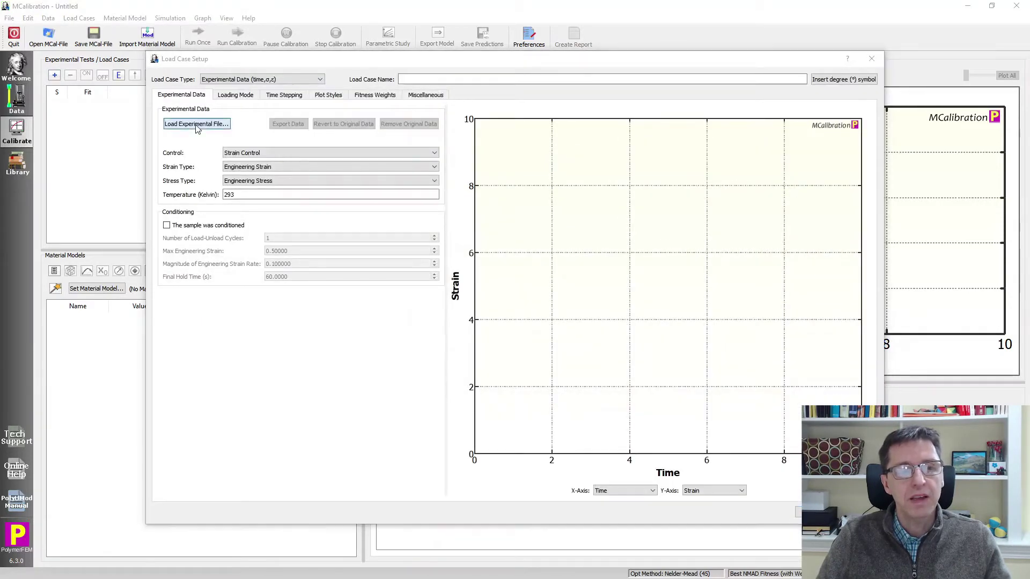
pyautogui.click(197, 125)
pyautogui.click(317, 134)
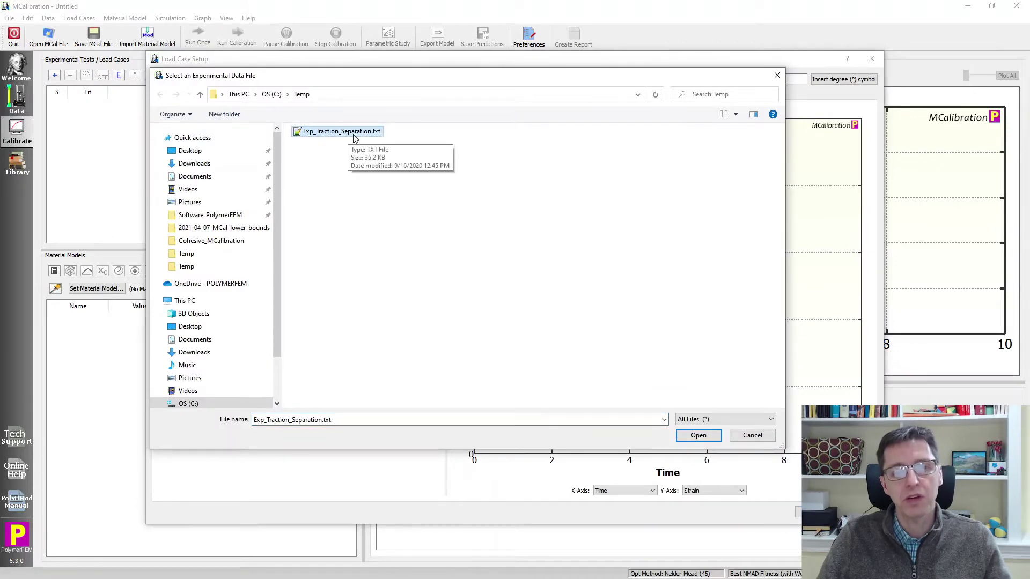
pyautogui.click(691, 436)
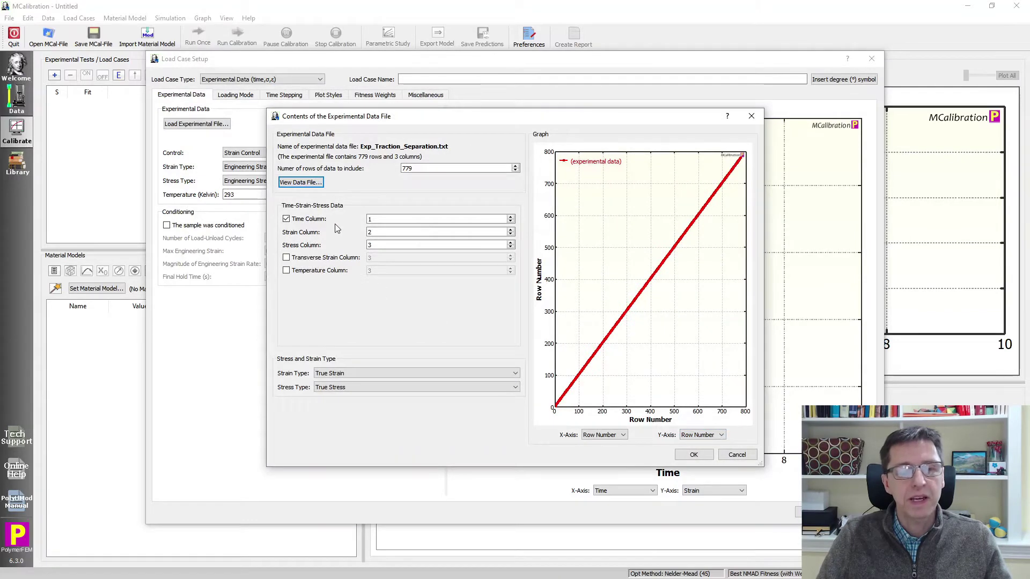
pyautogui.click(314, 184)
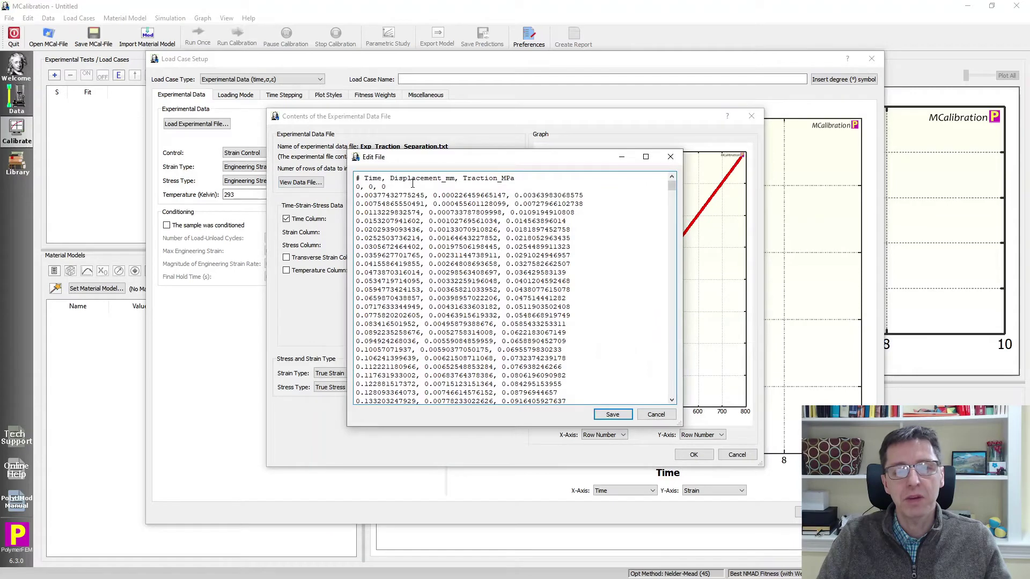
pyautogui.click(656, 415)
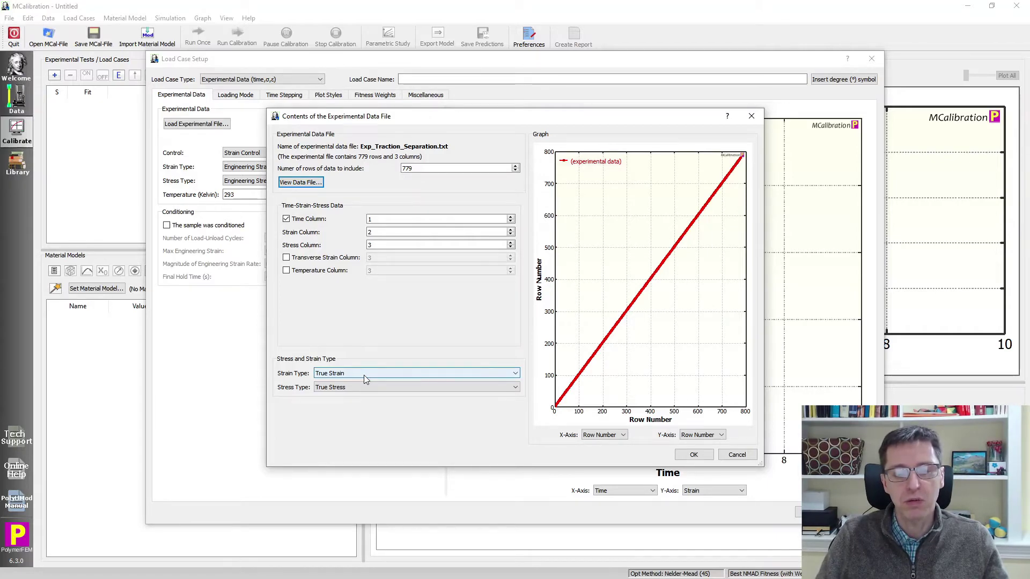
pyautogui.click(693, 455)
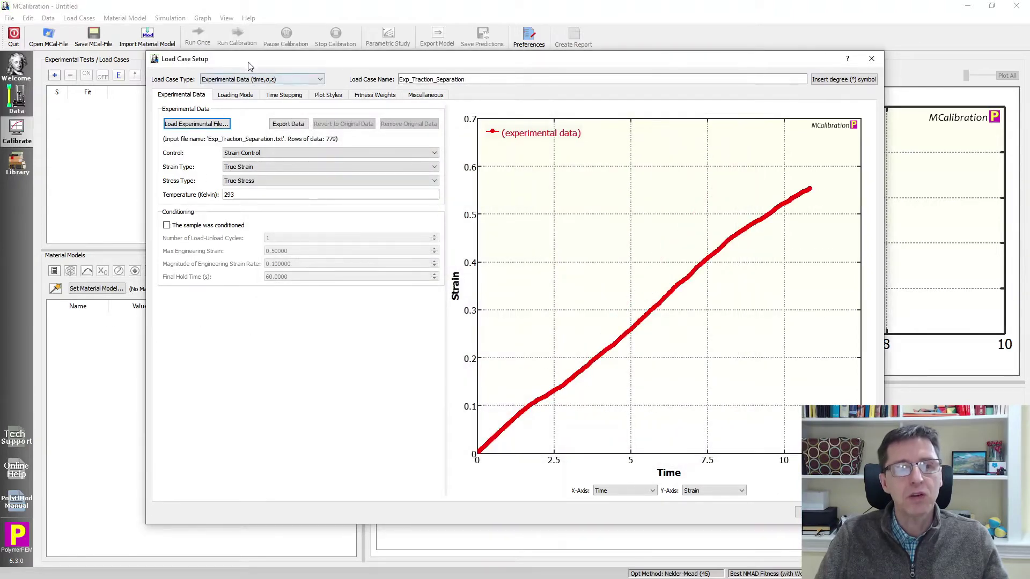
pyautogui.moveTo(250, 65); pyautogui.dragTo(249, 58)
# Set the load case's loading mode to Confined Compression (1-dir) and add it
pyautogui.click(232, 89)
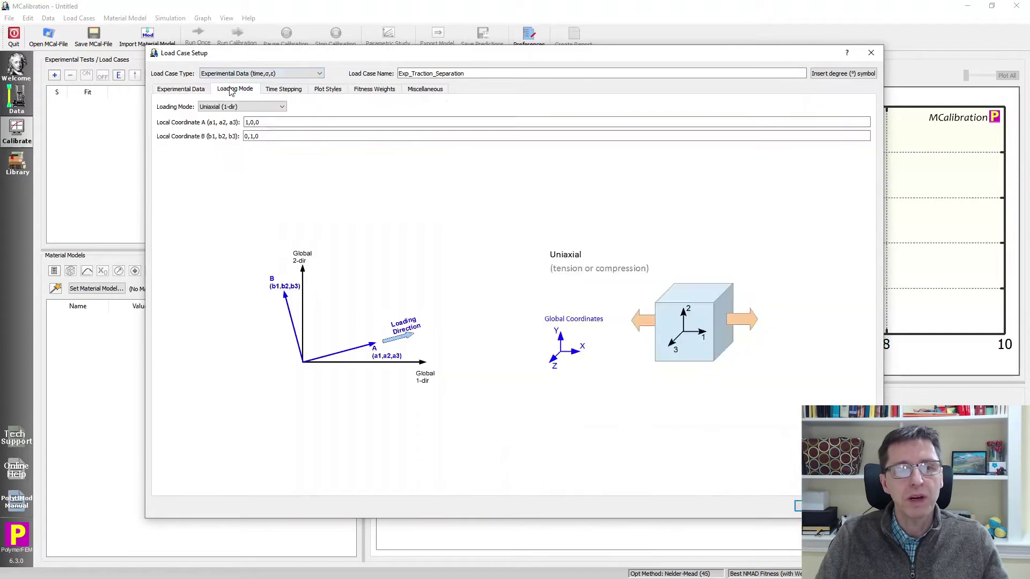
pyautogui.click(230, 106)
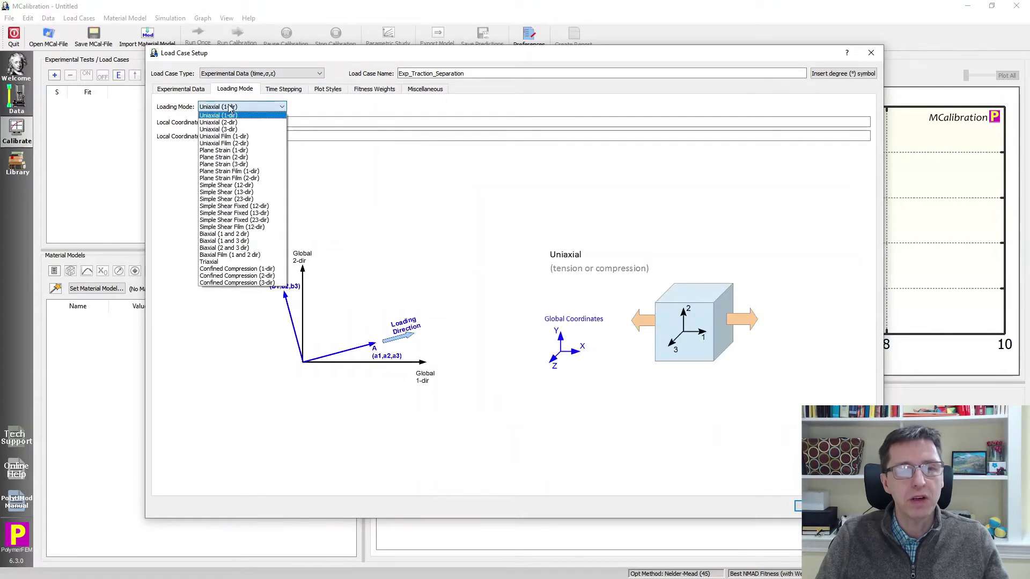
pyautogui.click(236, 269)
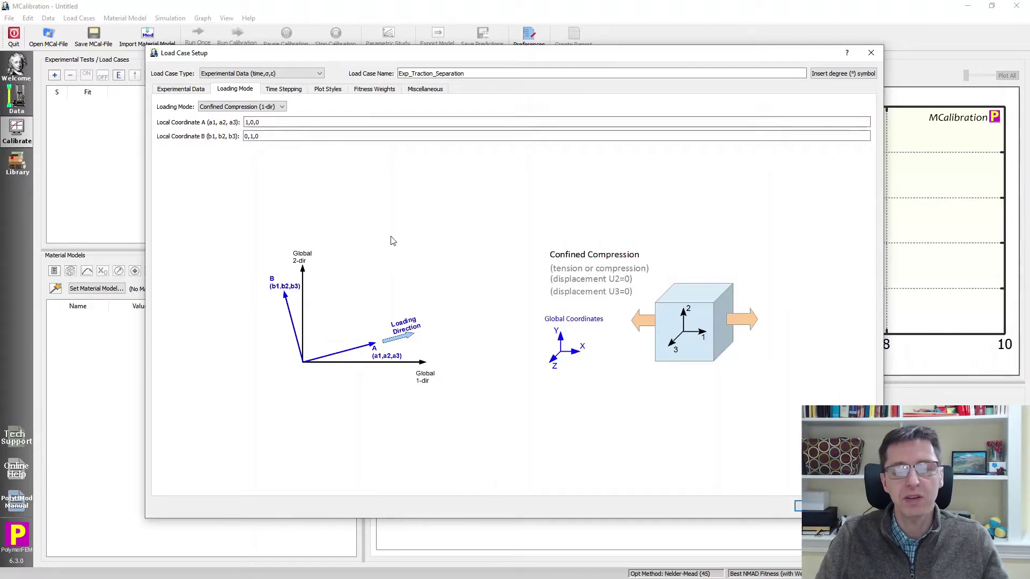
pyautogui.click(816, 507)
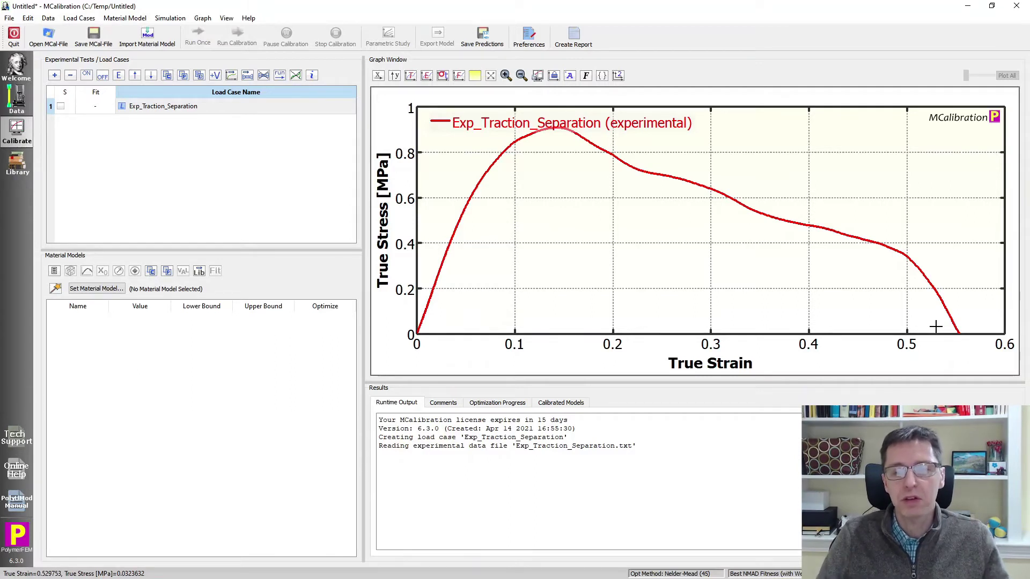
pyautogui.click(97, 289)
# Select ABAQUS-COHT1 from the Abaqus models list as the material model
pyautogui.scroll(-20, 269, 300)
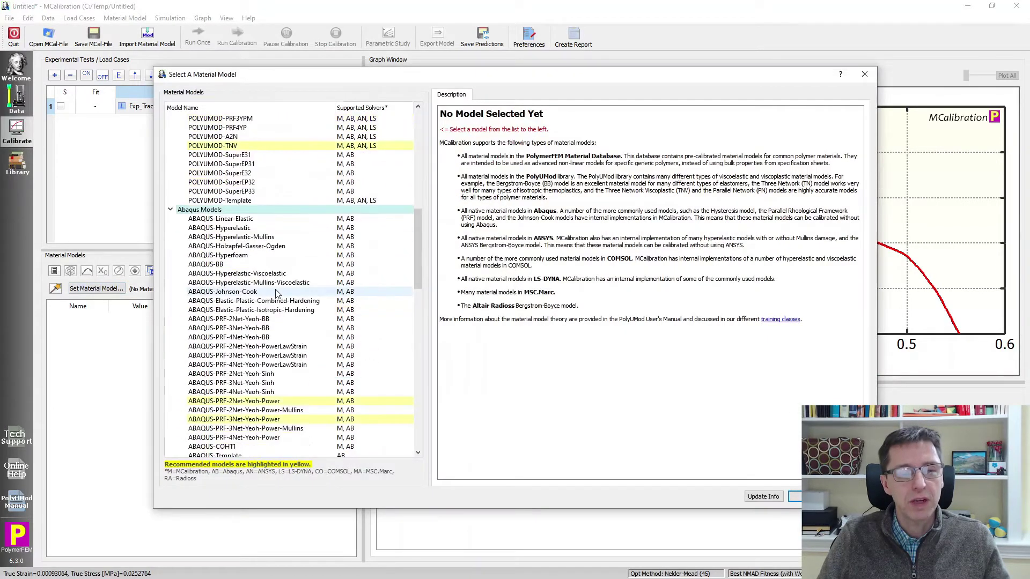
pyautogui.scroll(1, 218, 342)
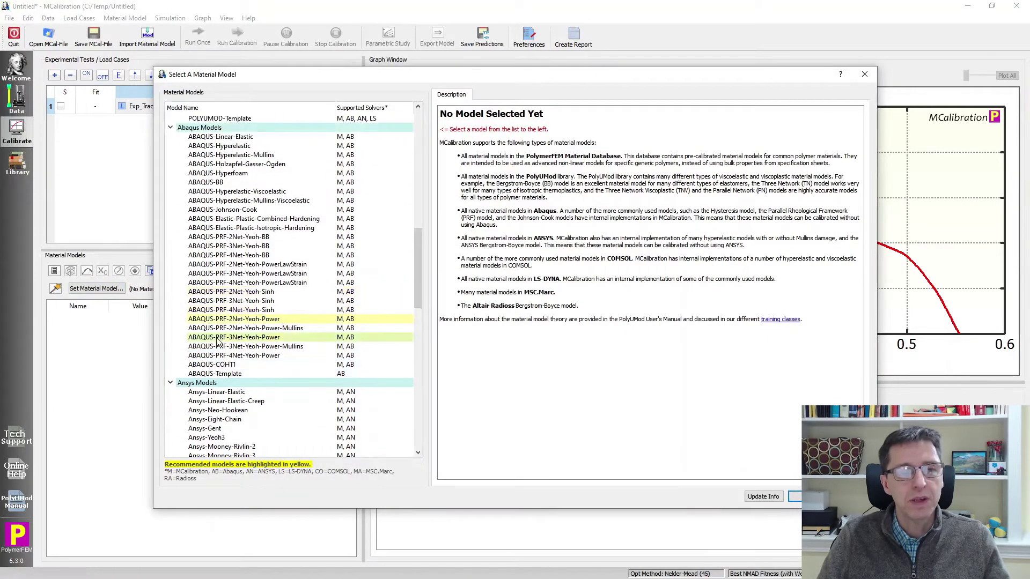
pyautogui.click(249, 364)
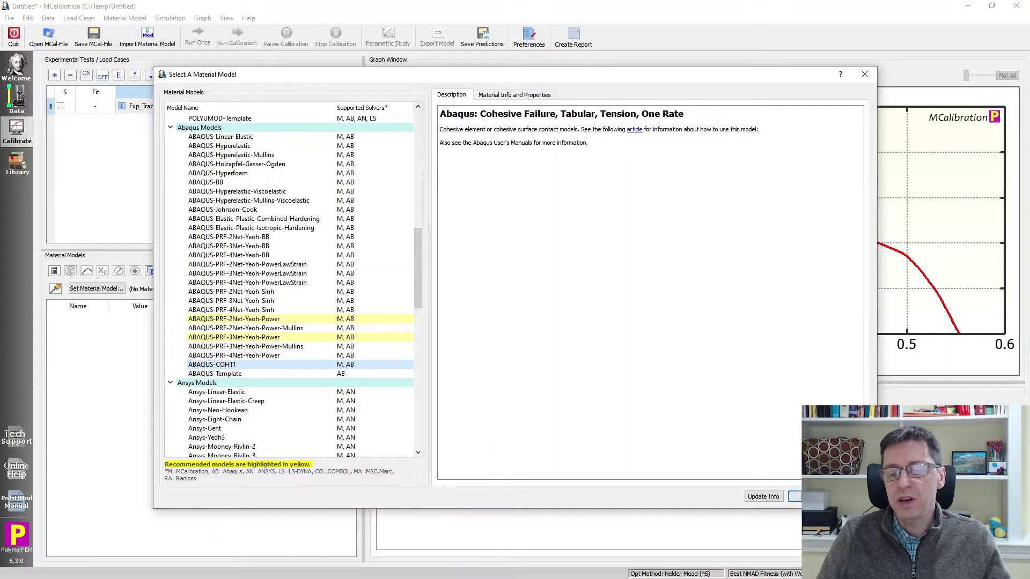
pyautogui.press('Return')
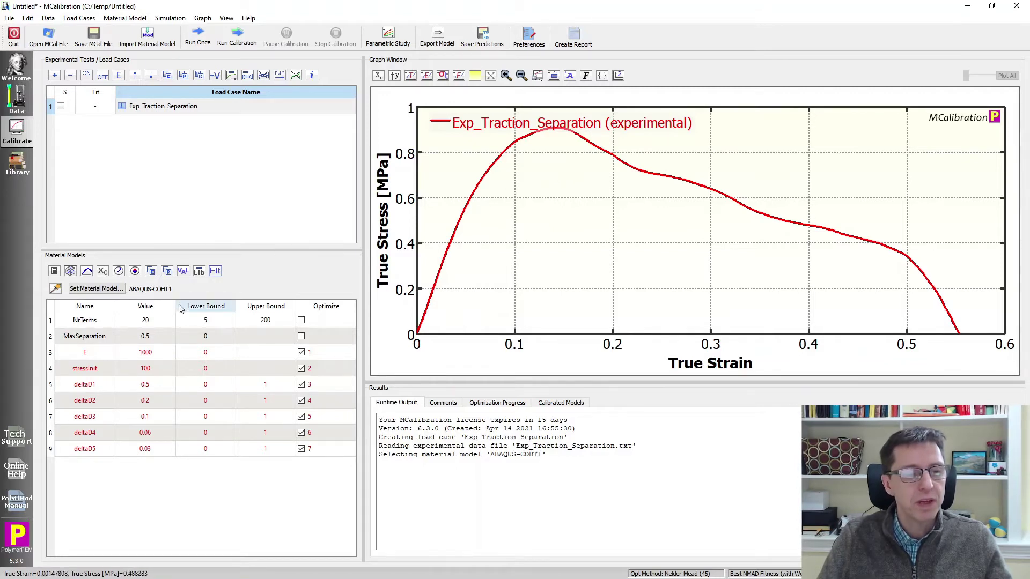
pyautogui.click(164, 321)
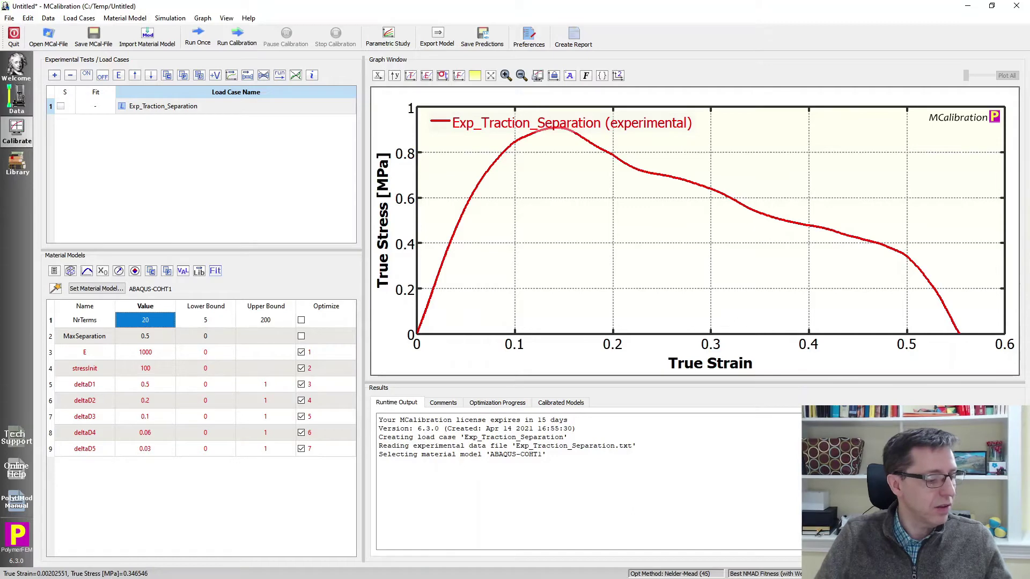
pyautogui.hotkey('alt', 'Tab')
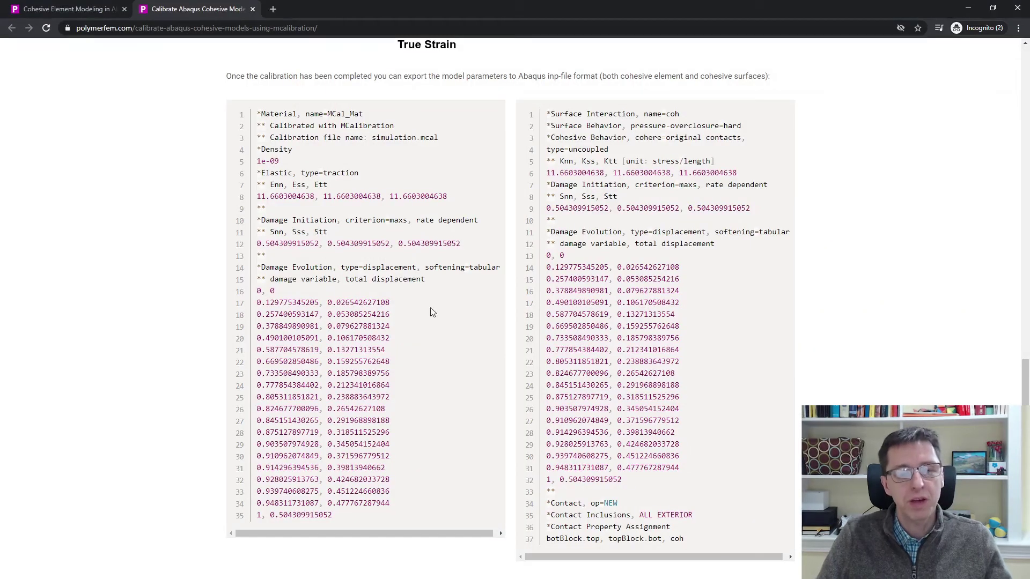
pyautogui.moveTo(284, 515); pyautogui.dragTo(267, 293)
pyautogui.click(120, 356)
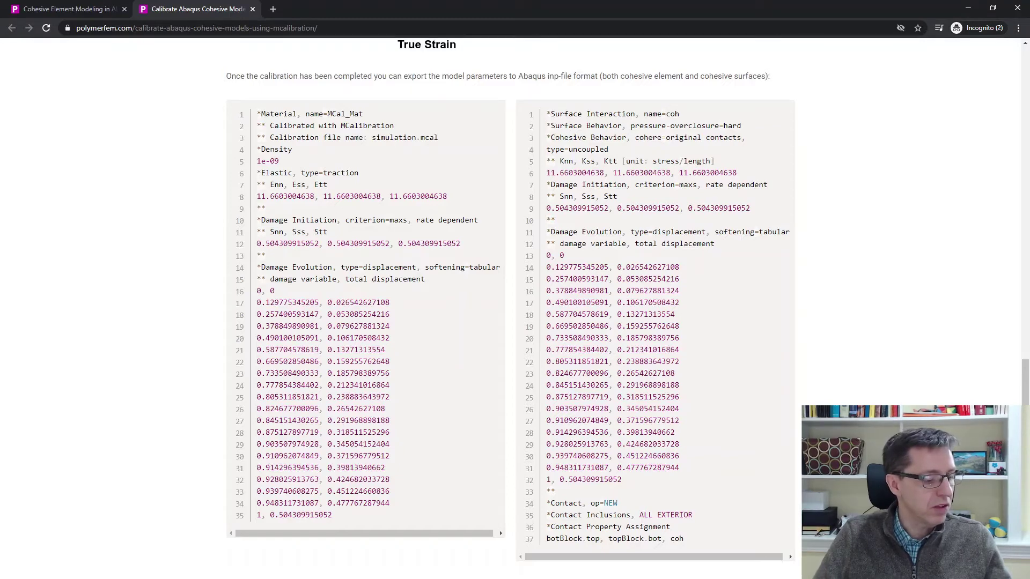
pyautogui.hotkey('alt', 'Tab')
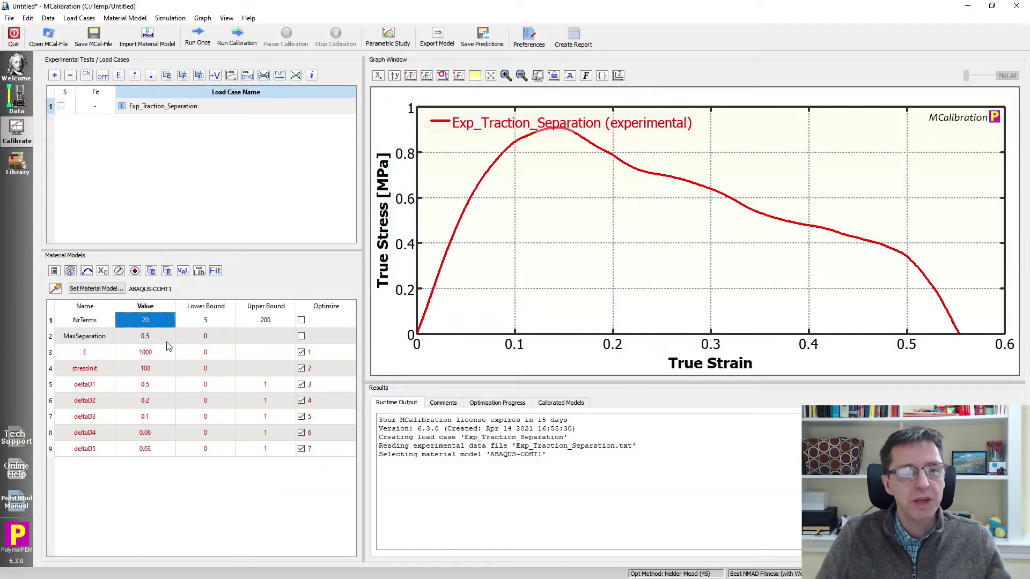
pyautogui.click(161, 338)
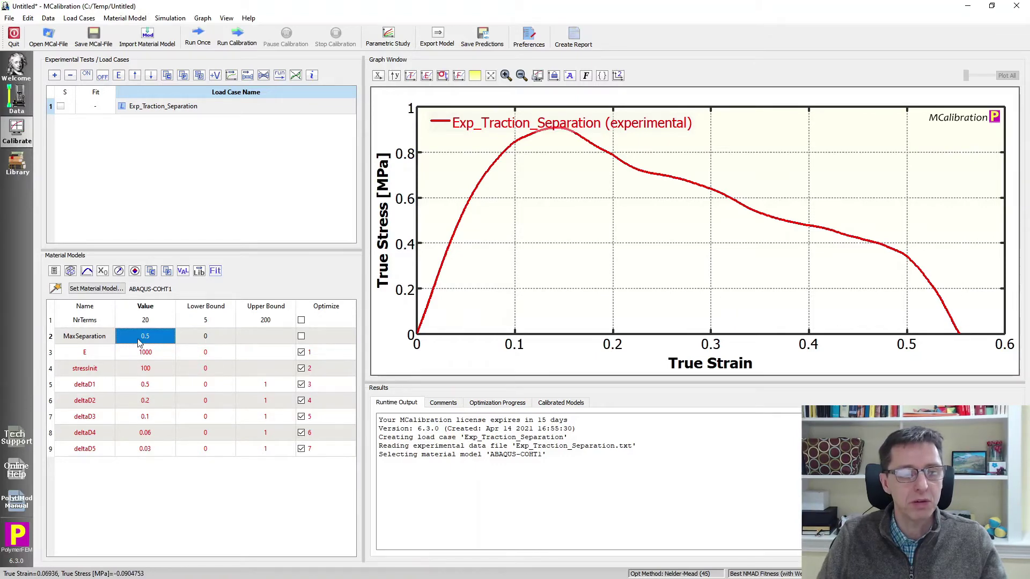
pyautogui.click(141, 353)
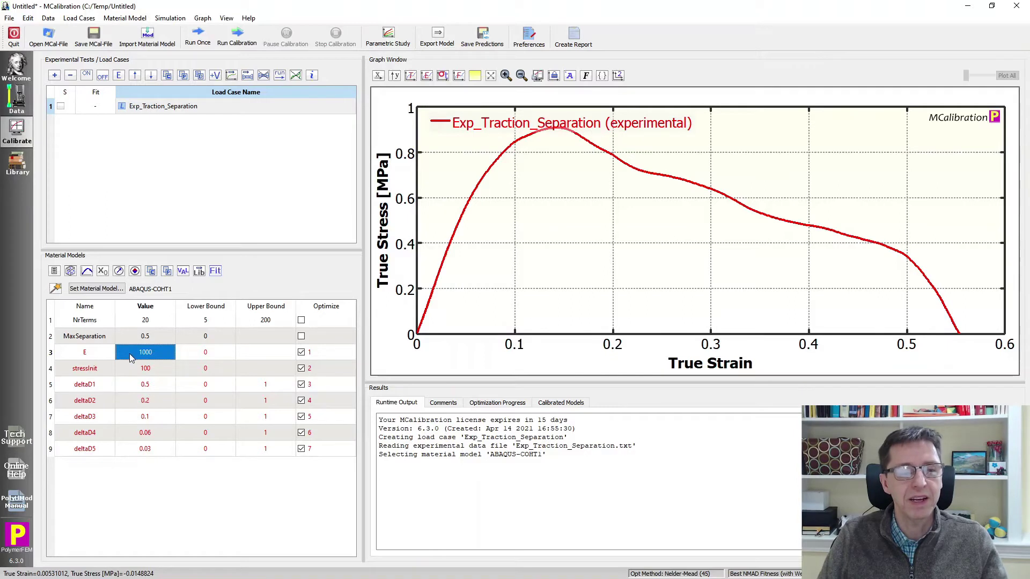
# Replace E 1000 with 20 and stressInit 100 with 1 in the Material Models table
pyautogui.write('20')
pyautogui.press('Return')
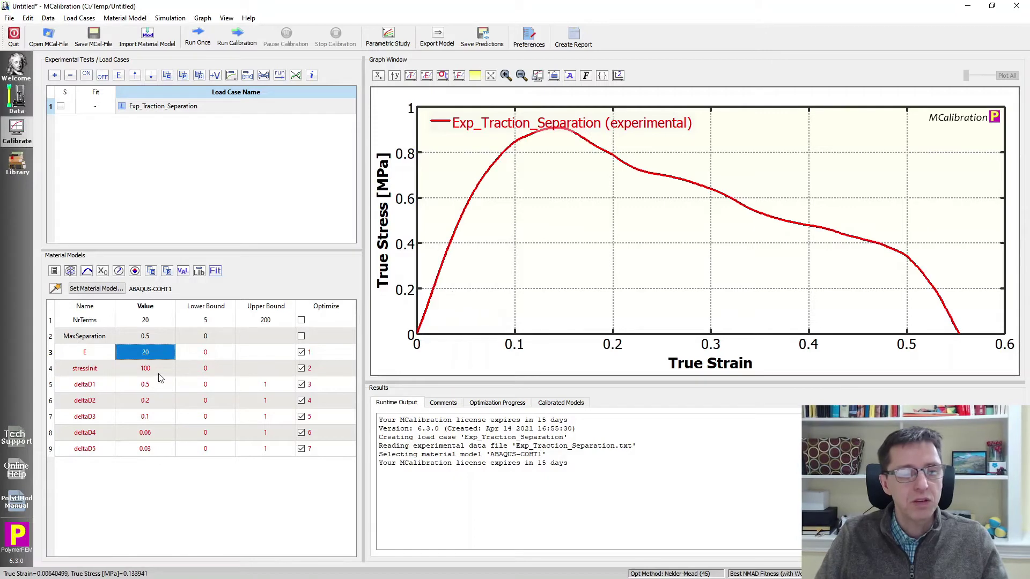
pyautogui.press('Down')
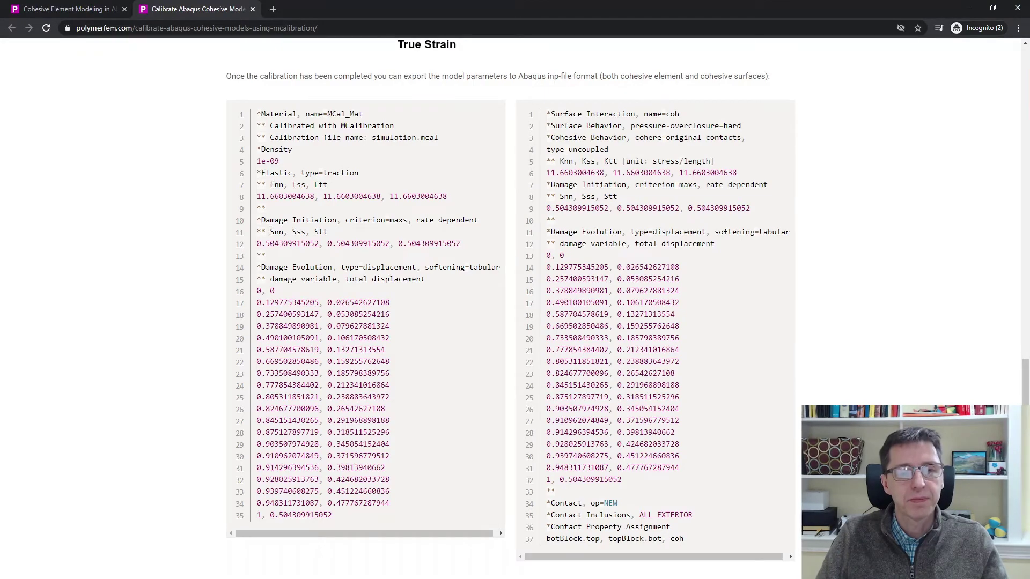
pyautogui.moveTo(270, 232); pyautogui.dragTo(325, 234)
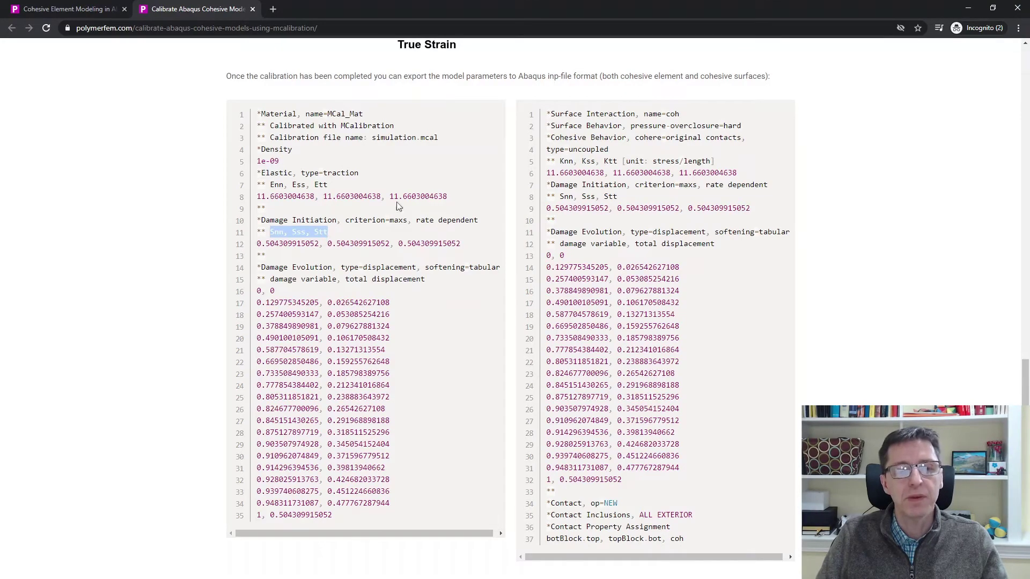
pyautogui.click(975, 11)
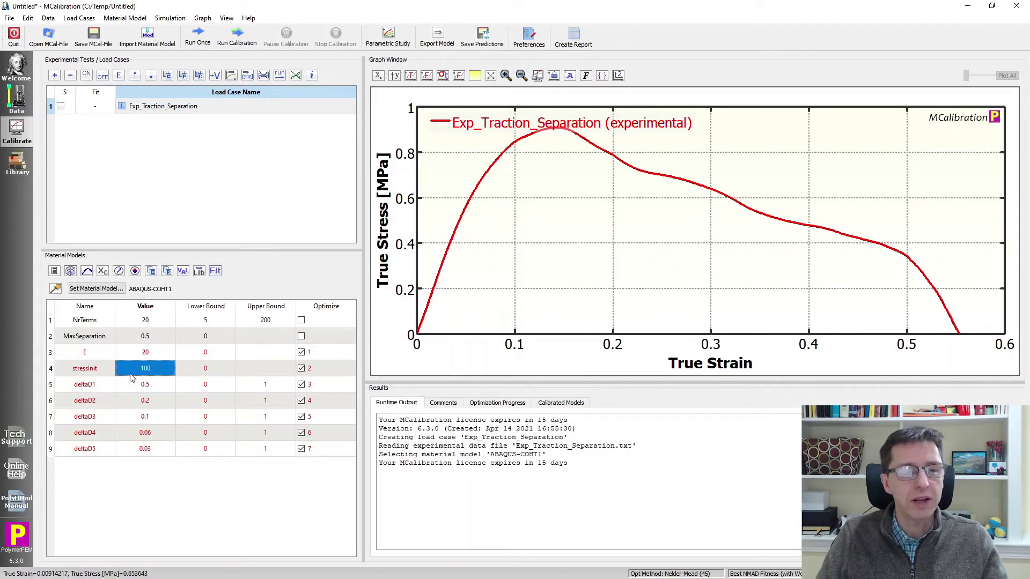
pyautogui.write('1')
pyautogui.press('Return')
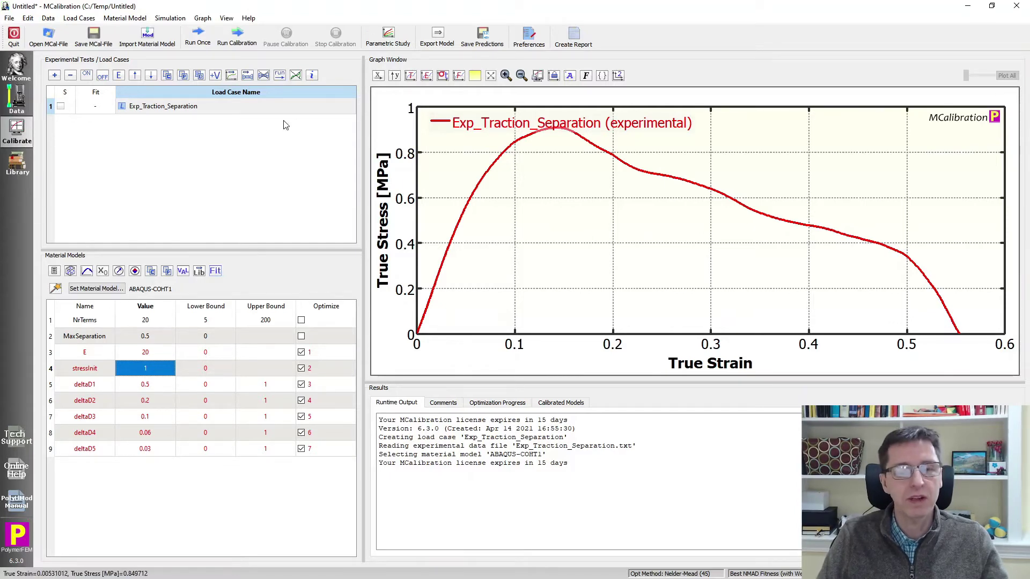
# Simulate once with the initial parameters, then launch an Extensive automatic calibration
pyautogui.click(197, 37)
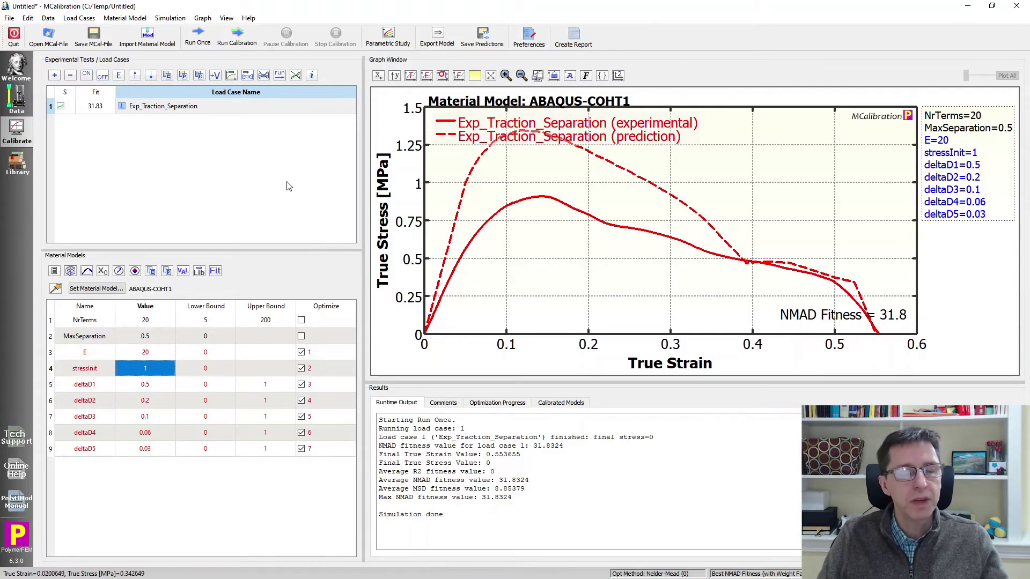
pyautogui.click(237, 41)
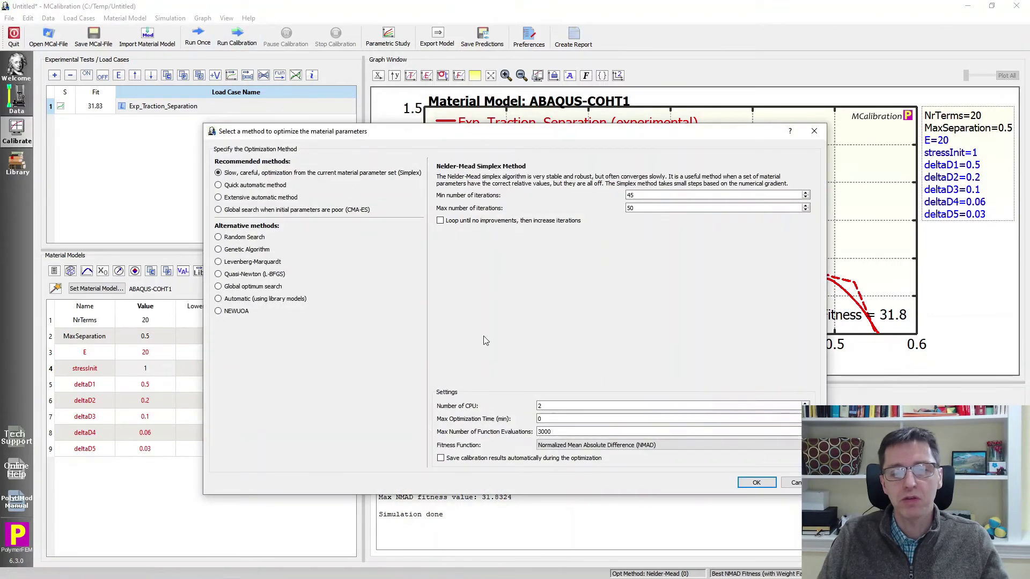
pyautogui.click(268, 200)
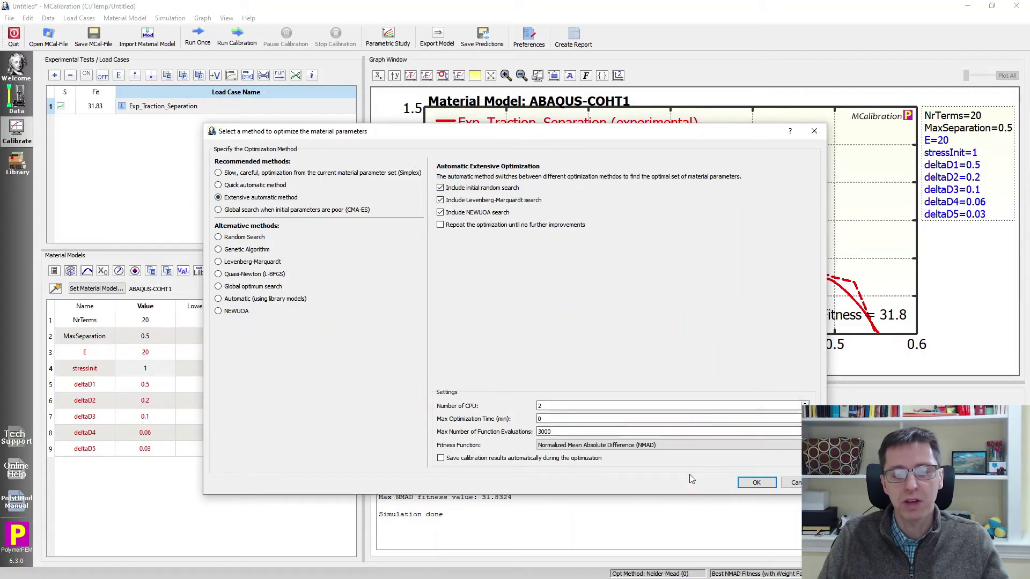
pyautogui.click(756, 484)
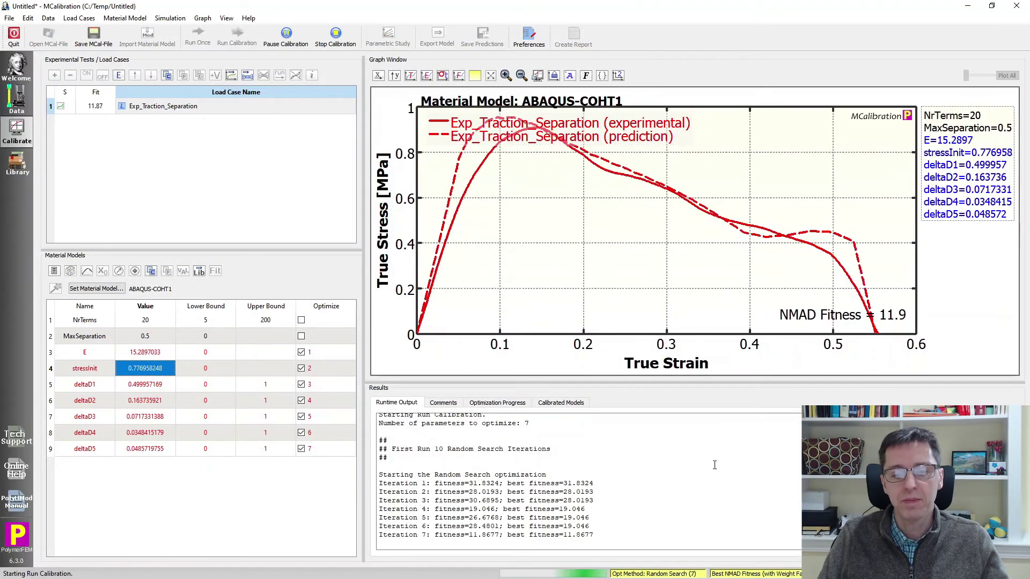
# Watch the fitness history and stop the calibration at NMAD 2.69, E 11.5996, stressInit 0.511186
pyautogui.click(507, 407)
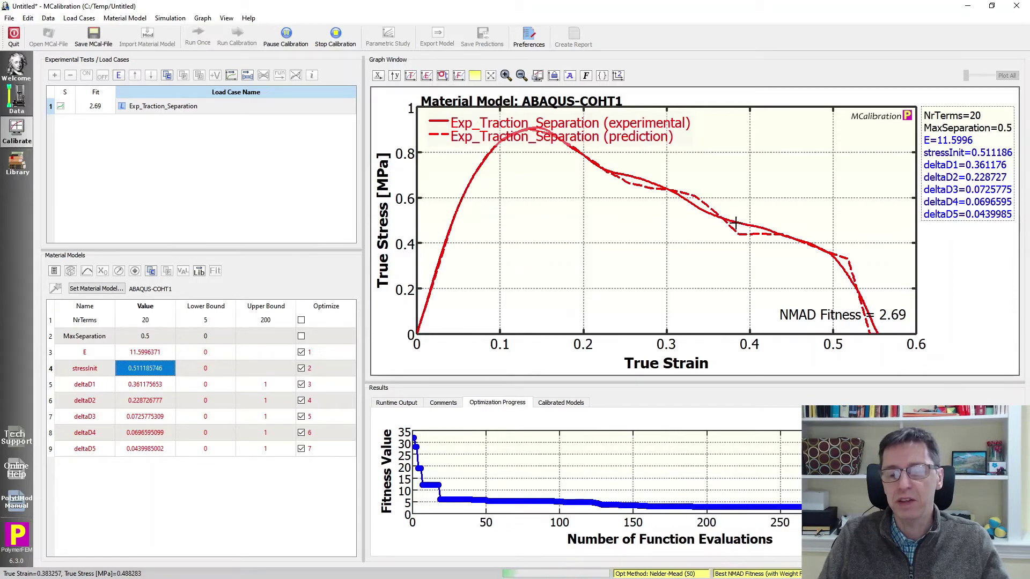
pyautogui.click(335, 37)
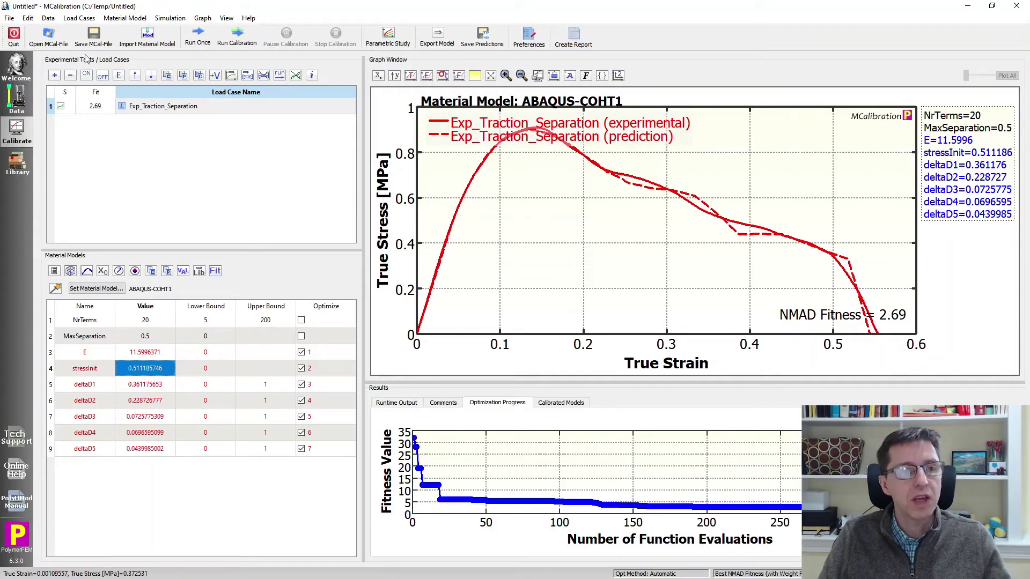
# Export the parameters as Abaqus inp-file Untitled.inp in C:\Temp (mm/N/s/K) and open it in Notepad++
pyautogui.click(436, 47)
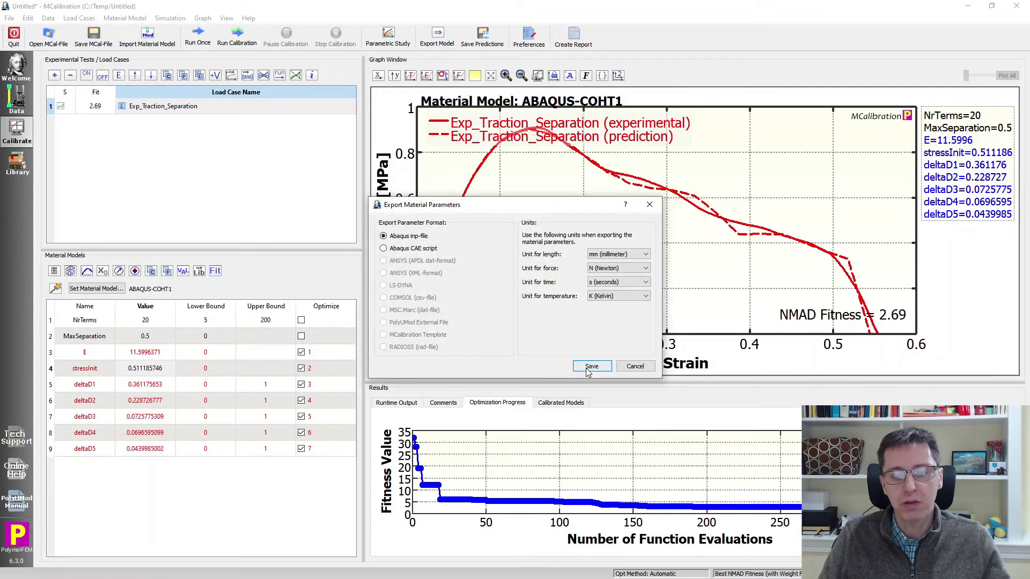
pyautogui.click(592, 366)
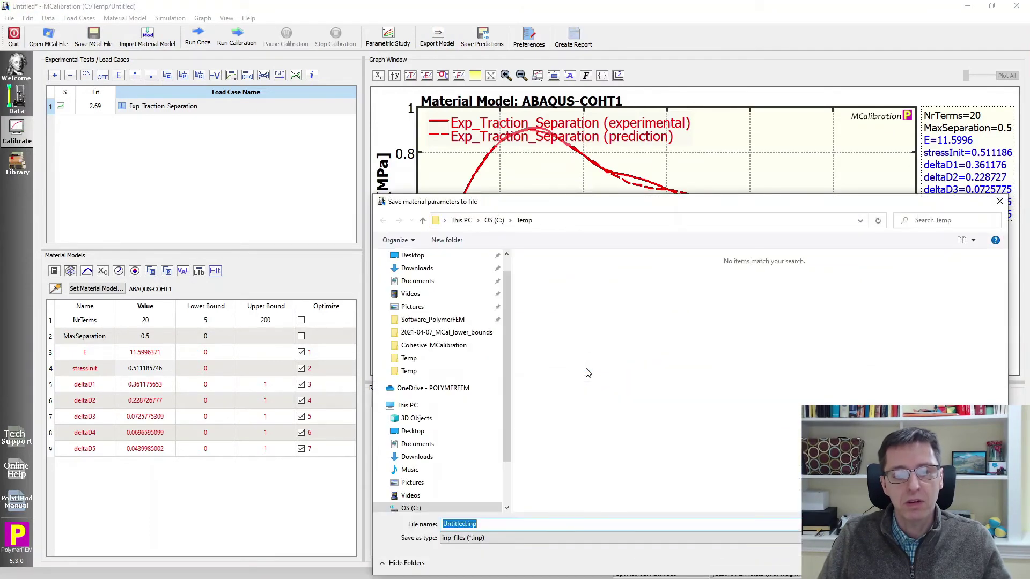
pyautogui.press('Return')
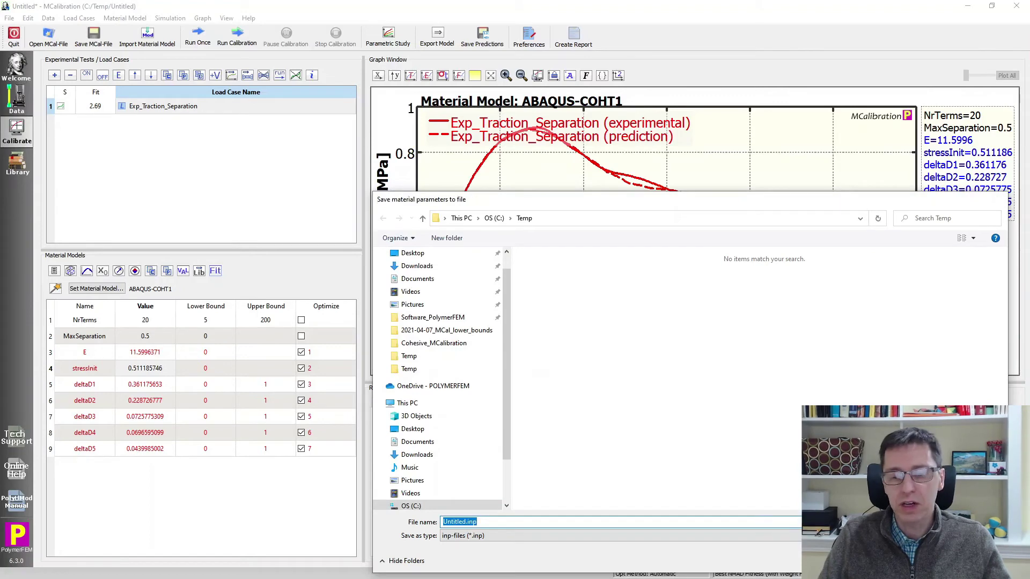
pyautogui.hotkey('alt', 'Tab')
pyautogui.doubleClick(195, 135)
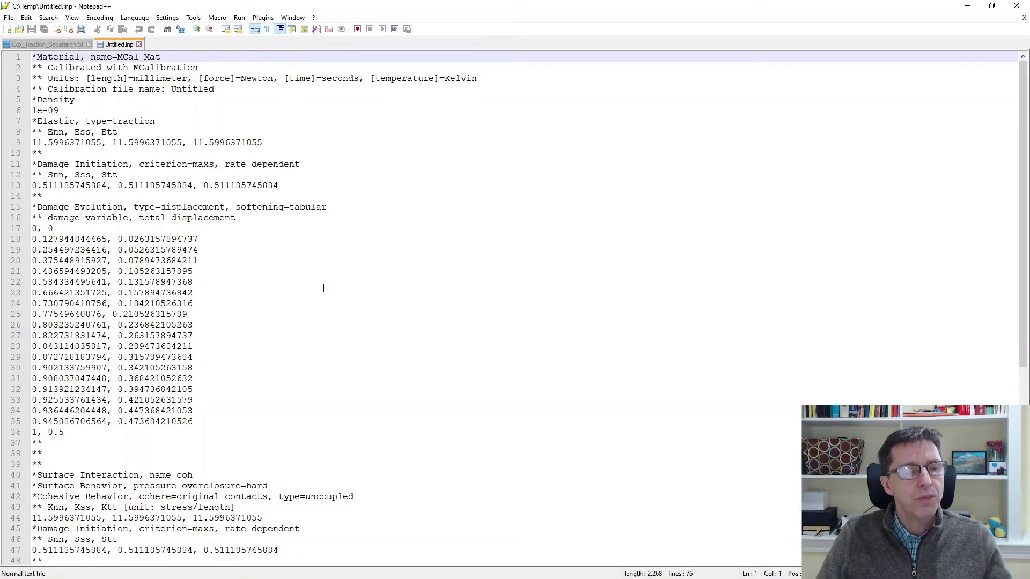
pyautogui.scroll(-8, 313, 300)
pyautogui.scroll(8, 309, 305)
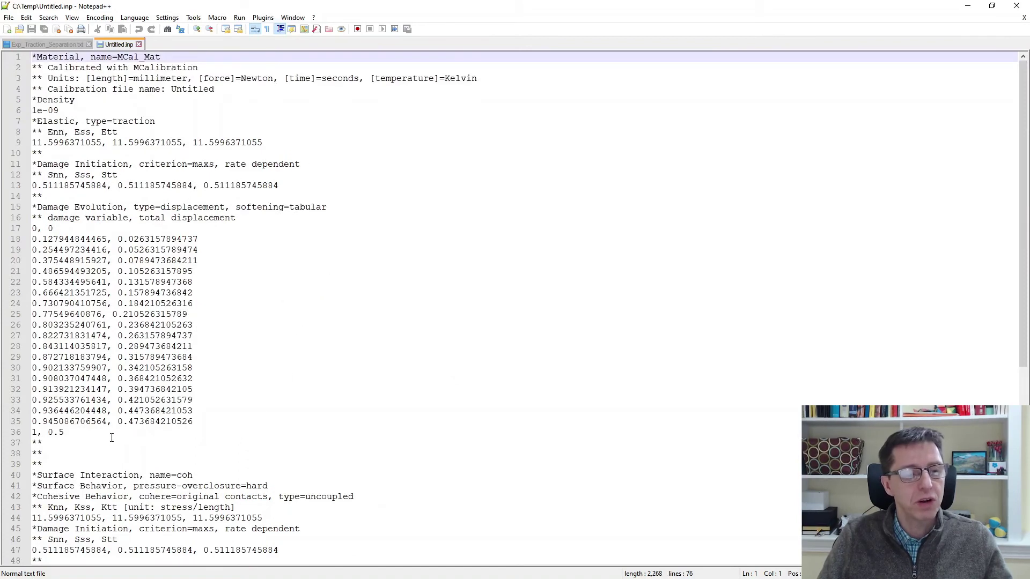
pyautogui.moveTo(86, 432); pyautogui.dragTo(30, 305)
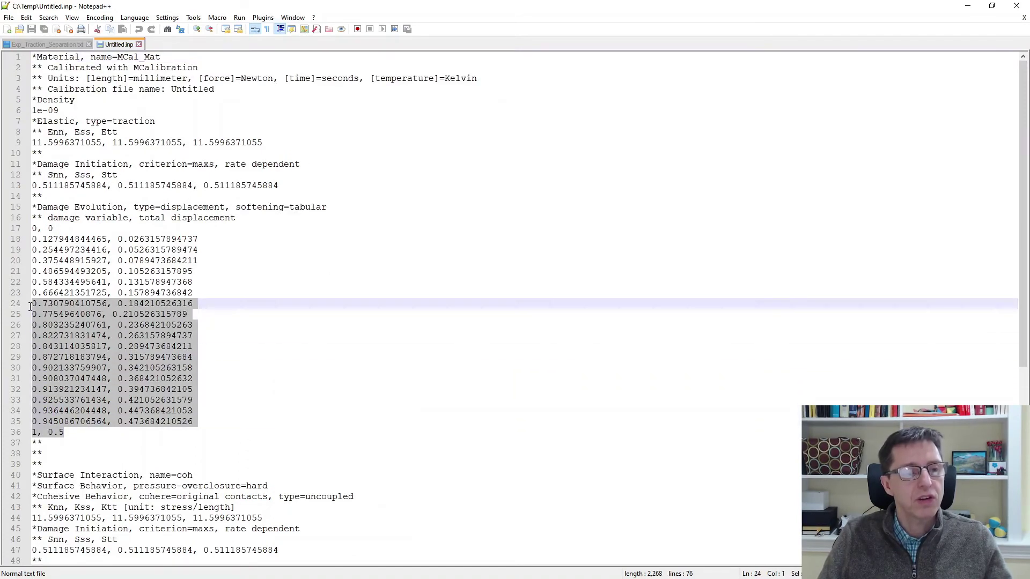
pyautogui.click(367, 272)
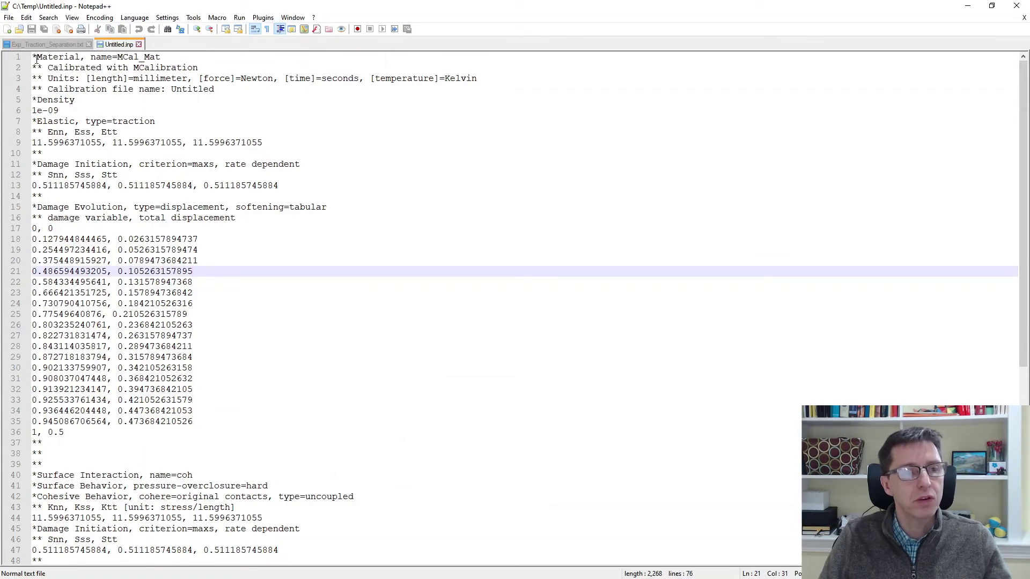
pyautogui.moveTo(33, 57); pyautogui.dragTo(161, 59)
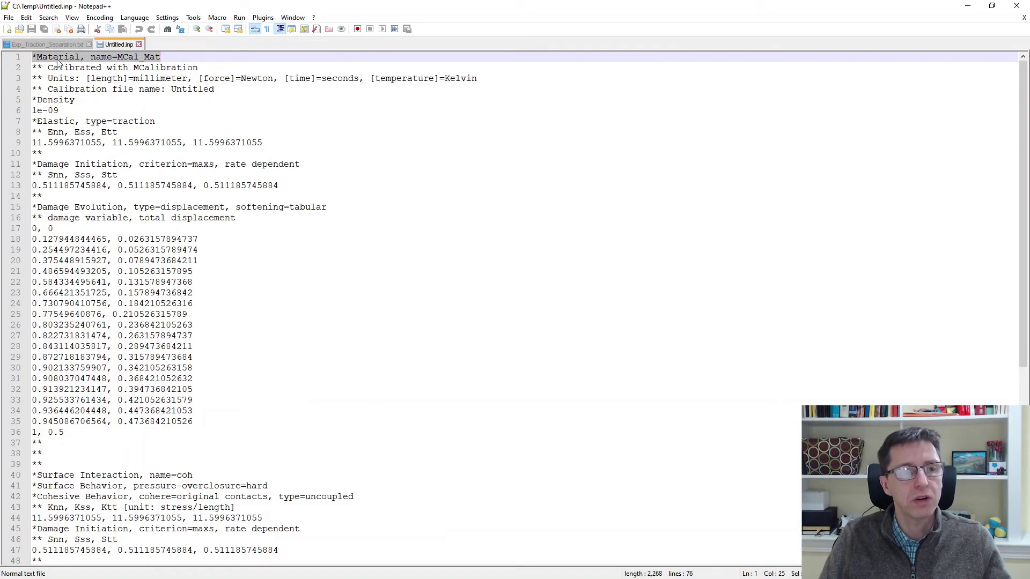
pyautogui.moveTo(32, 101); pyautogui.dragTo(74, 110)
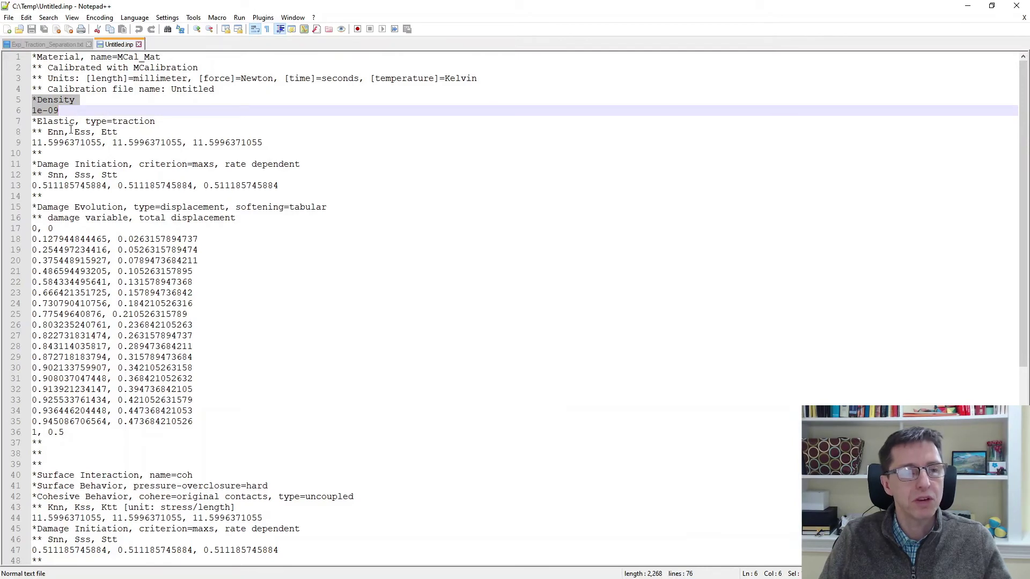
pyautogui.moveTo(32, 121); pyautogui.dragTo(163, 122)
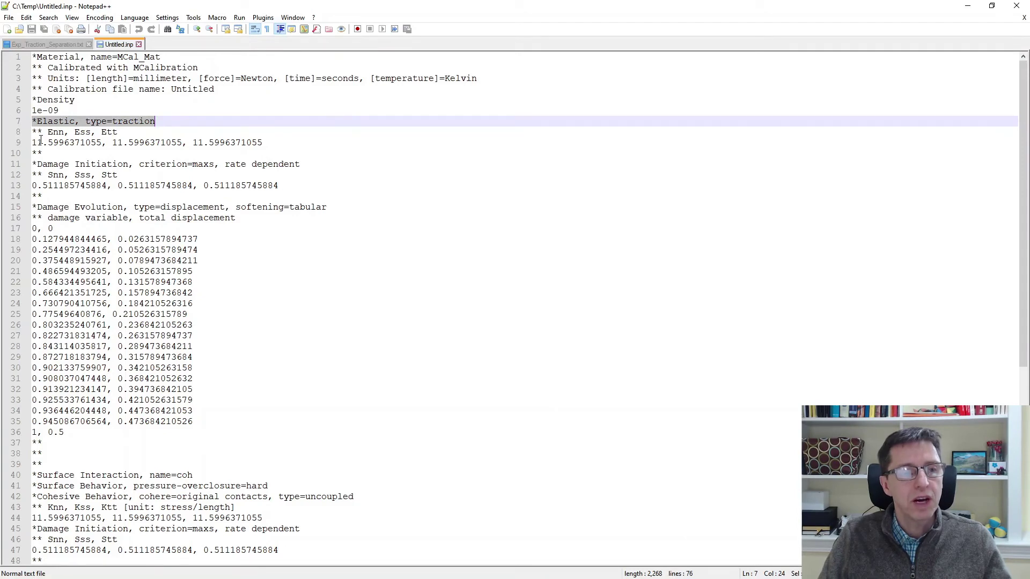
pyautogui.moveTo(40, 142); pyautogui.dragTo(269, 143)
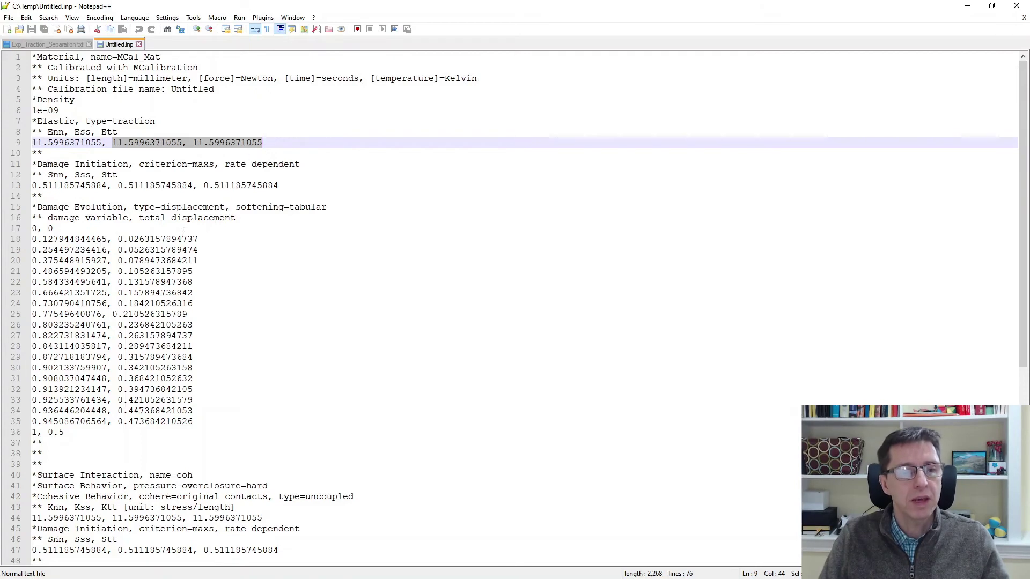
pyautogui.click(133, 142)
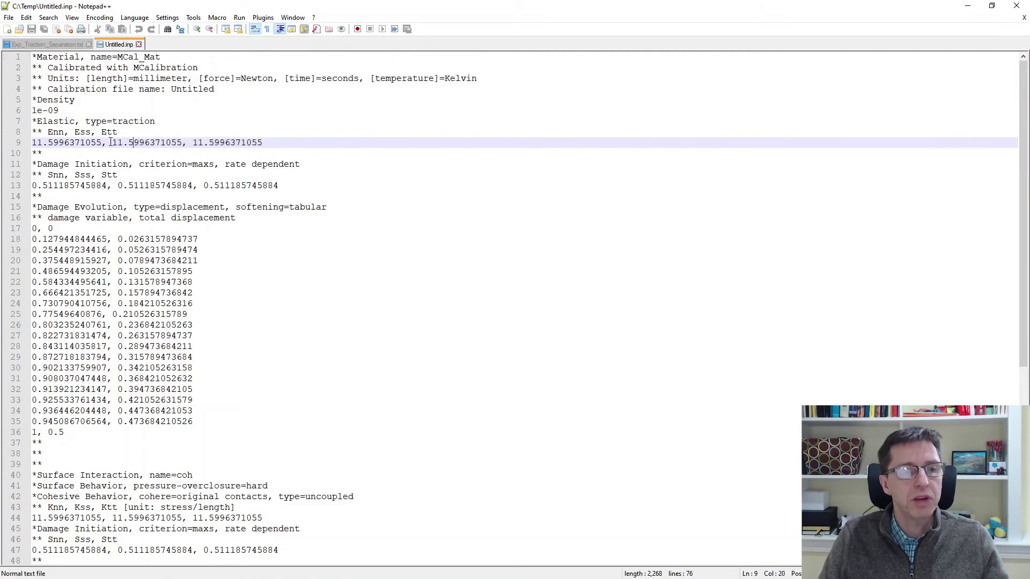
pyautogui.moveTo(112, 143); pyautogui.dragTo(272, 148)
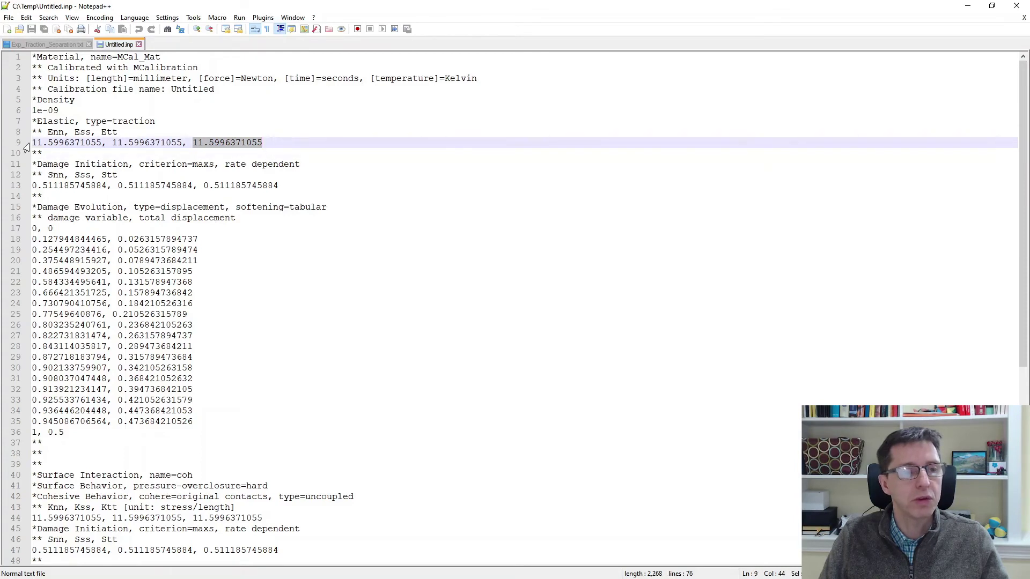
pyautogui.moveTo(31, 142); pyautogui.dragTo(101, 142)
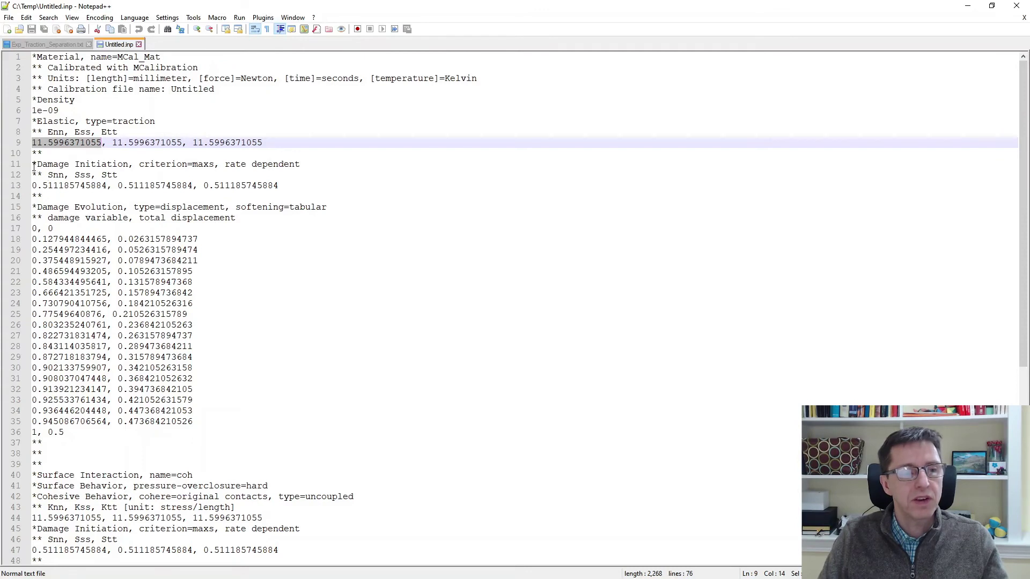
pyautogui.moveTo(33, 167); pyautogui.dragTo(216, 164)
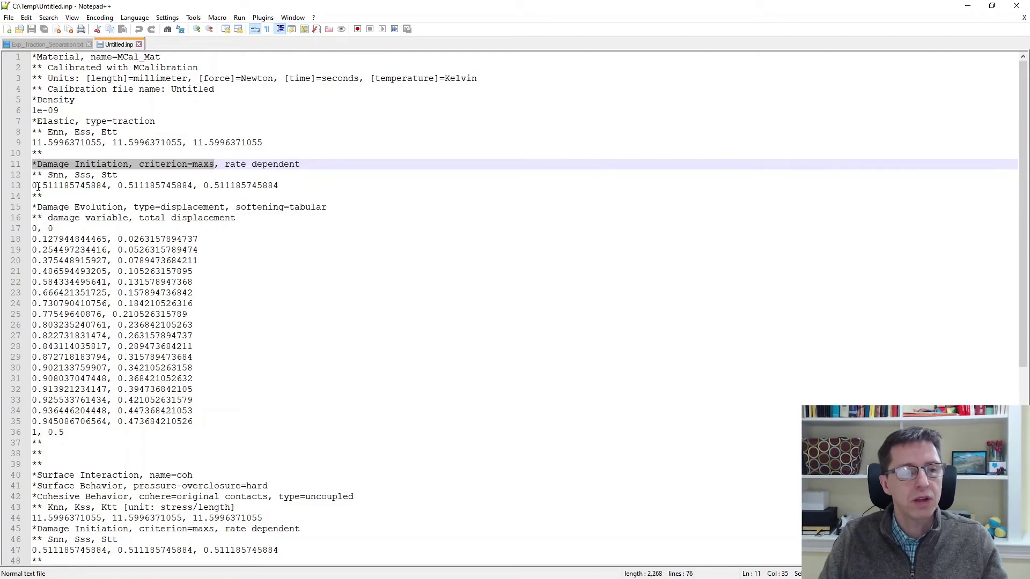
pyautogui.moveTo(38, 186); pyautogui.dragTo(106, 185)
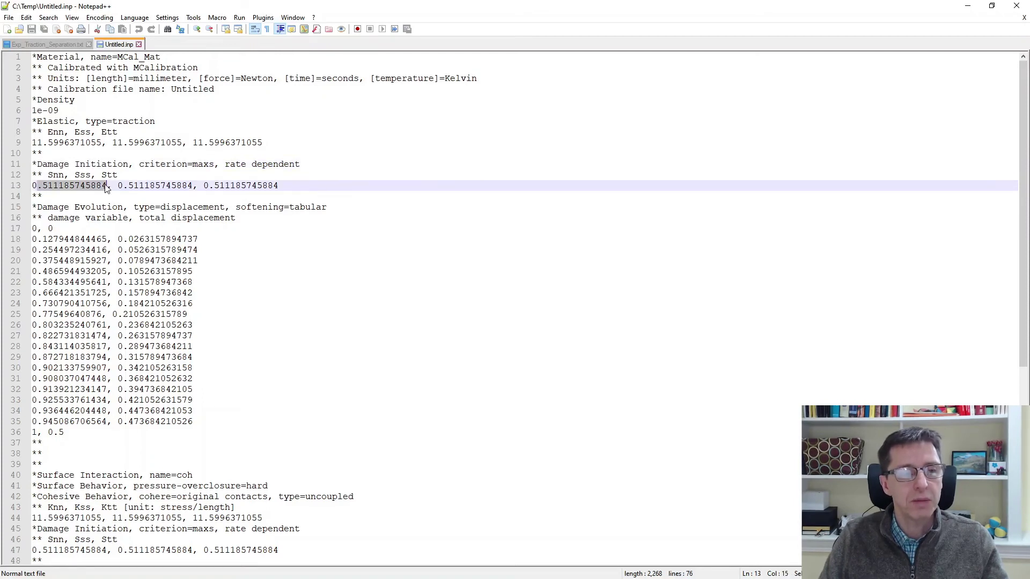
pyautogui.click(145, 185)
pyautogui.moveTo(141, 185); pyautogui.dragTo(275, 186)
pyautogui.click(217, 197)
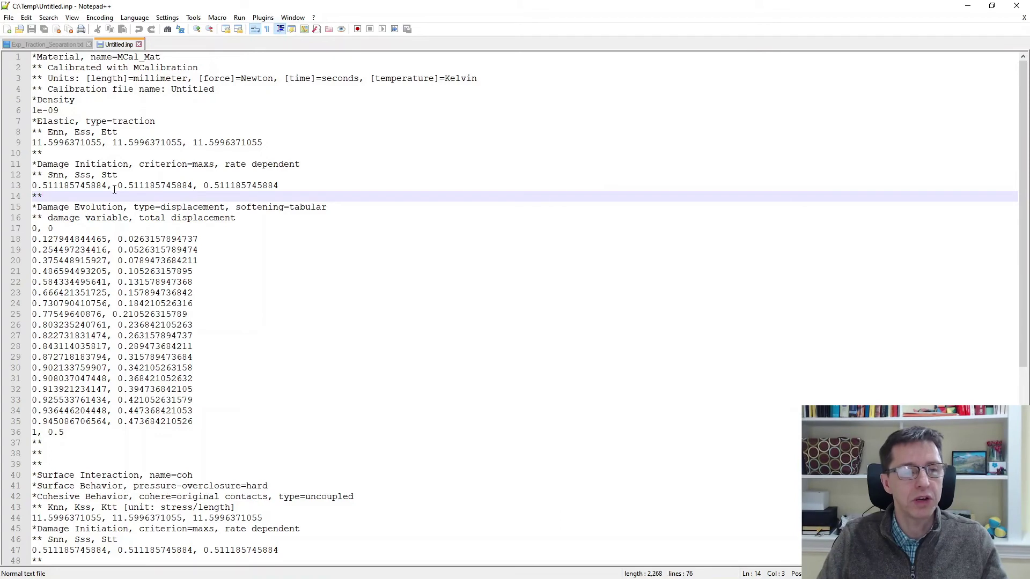
pyautogui.moveTo(37, 207); pyautogui.dragTo(330, 208)
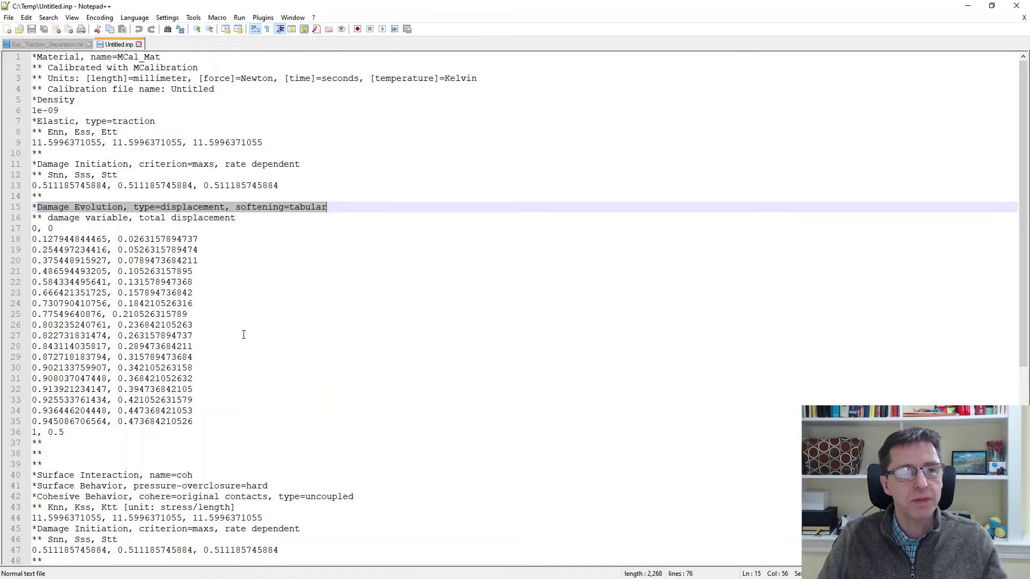
# Highlight the cohesive surface interaction block in Untitled.inp
pyautogui.scroll(-6, 244, 335)
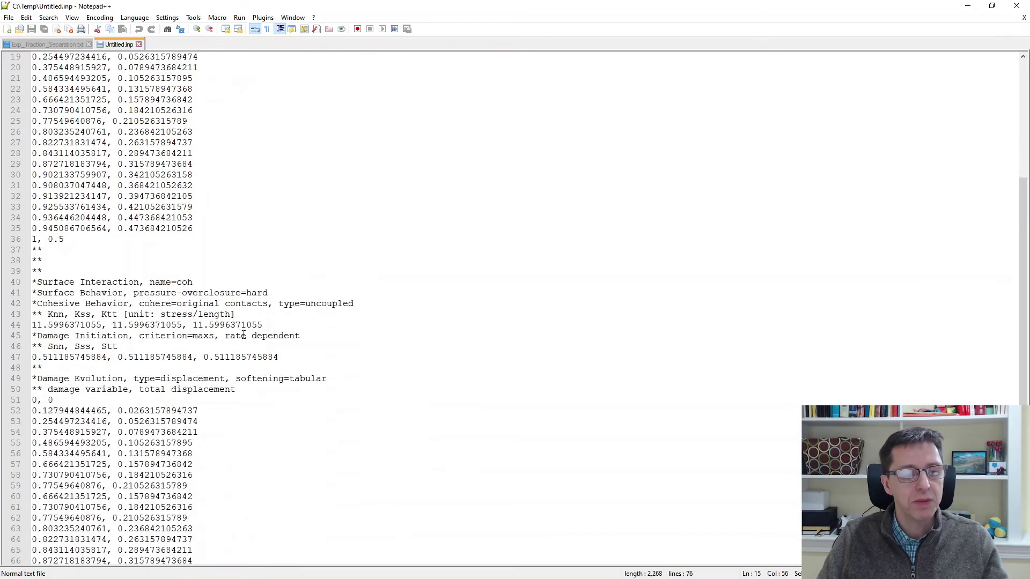
pyautogui.scroll(-4, 244, 334)
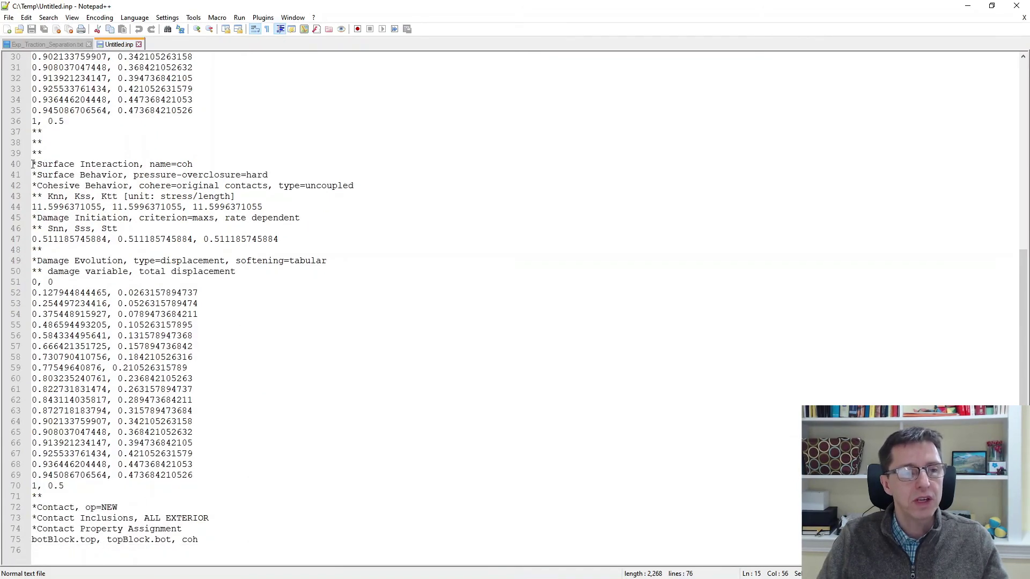
pyautogui.moveTo(33, 164); pyautogui.dragTo(280, 163)
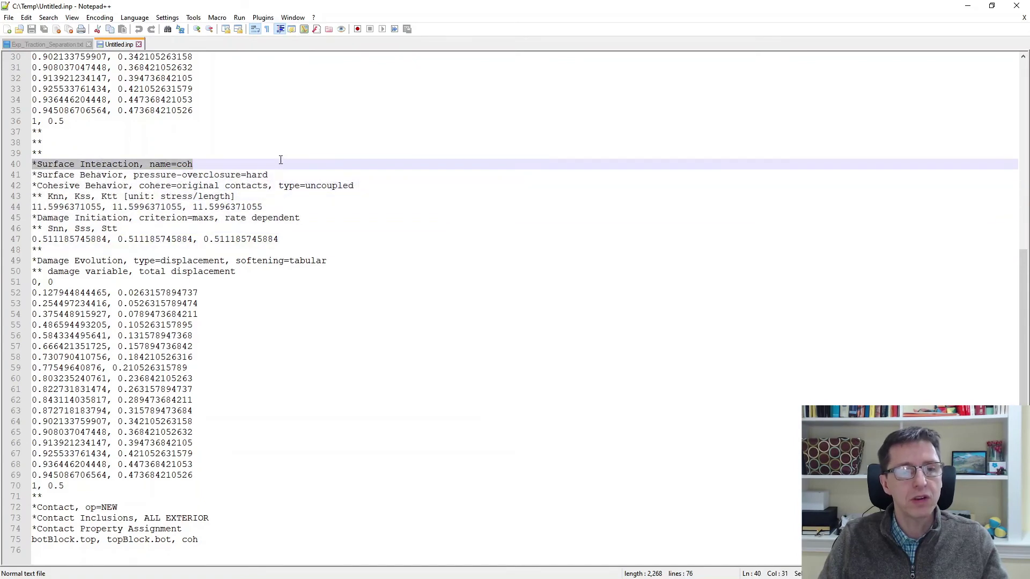
pyautogui.click(236, 146)
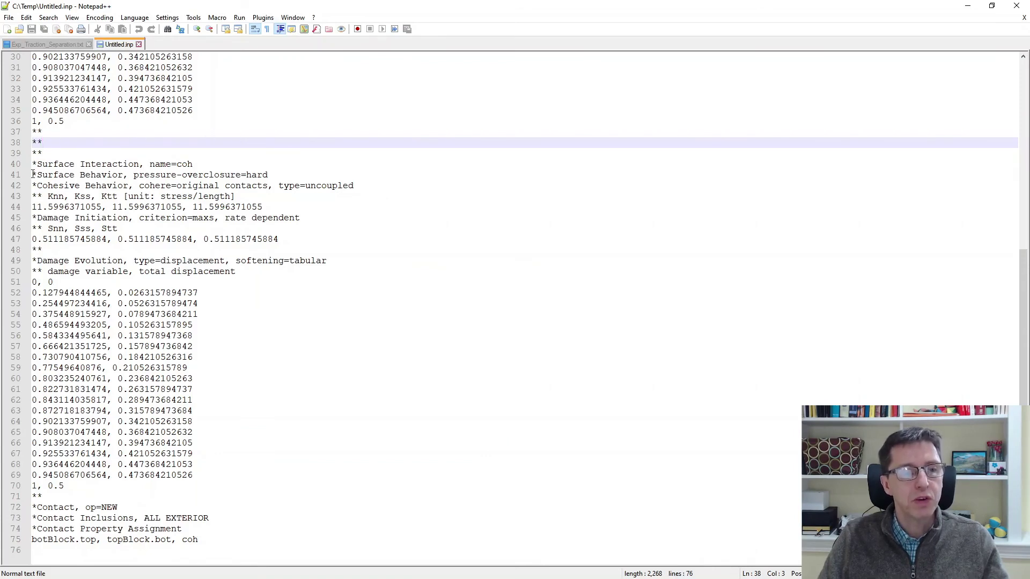
# Highlight the Surface Behavior, Cohesive Behavior, Knn/Kss/Ktt stiffness, damage initiation and tabular evolution definitions
pyautogui.moveTo(33, 175); pyautogui.dragTo(281, 178)
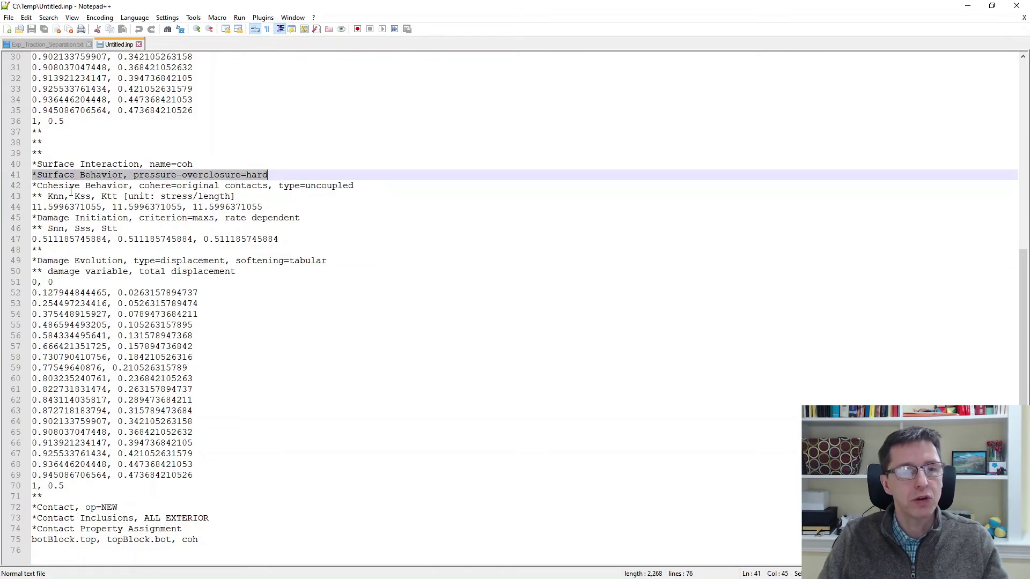
pyautogui.moveTo(37, 185); pyautogui.dragTo(354, 187)
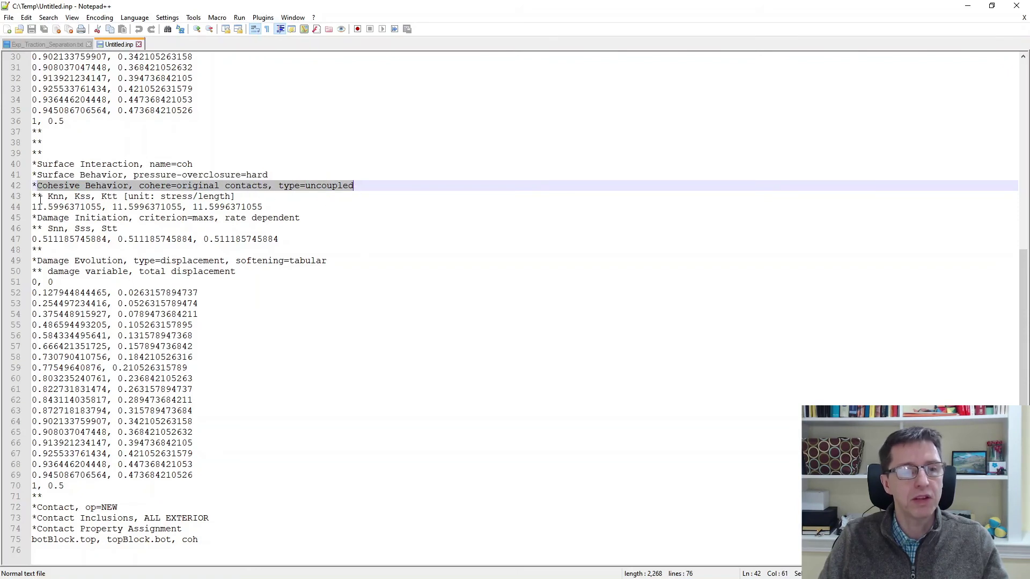
pyautogui.moveTo(33, 207); pyautogui.dragTo(265, 208)
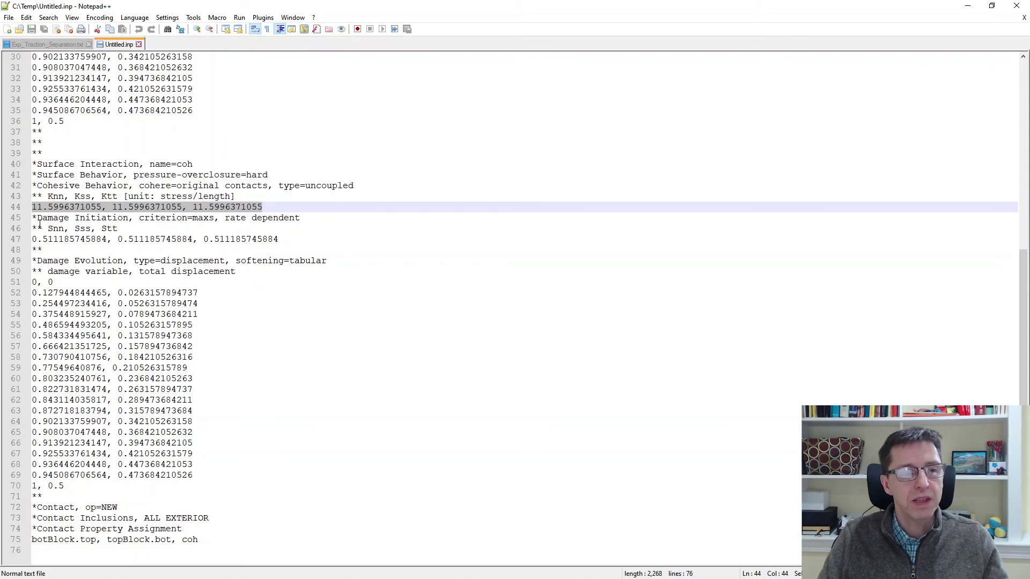
pyautogui.moveTo(37, 219); pyautogui.dragTo(290, 242)
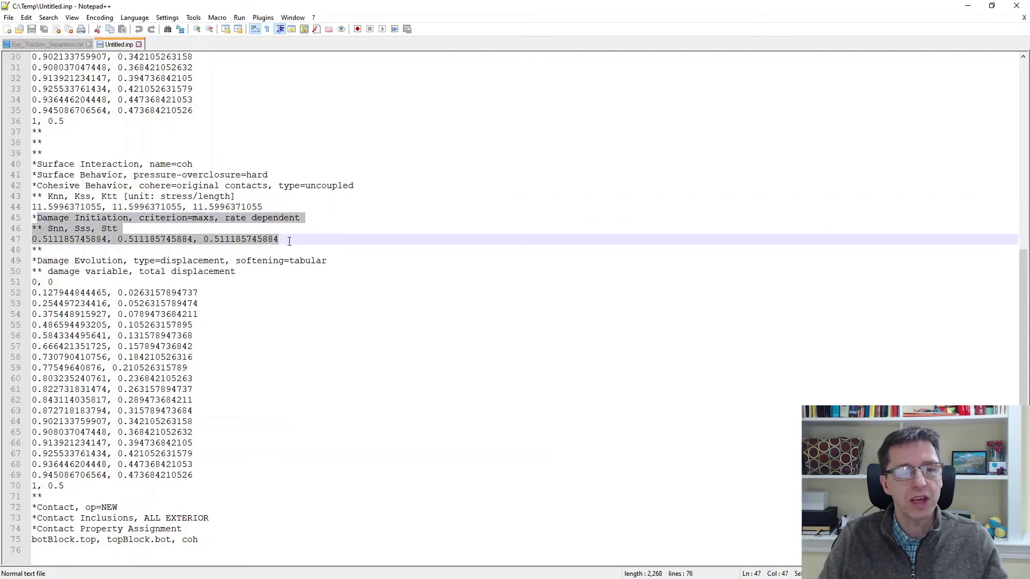
pyautogui.moveTo(59, 263); pyautogui.dragTo(200, 486)
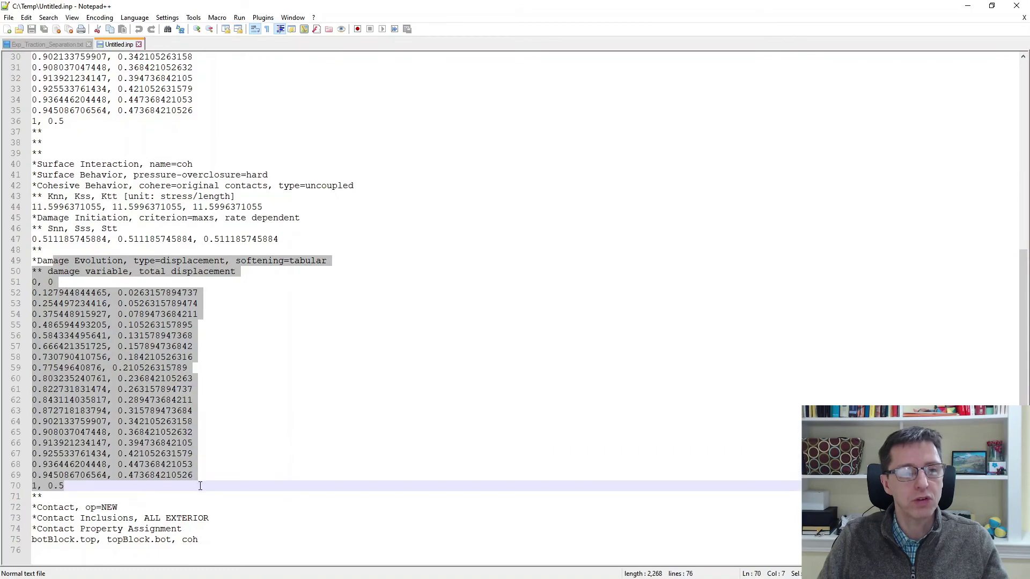
pyautogui.click(234, 495)
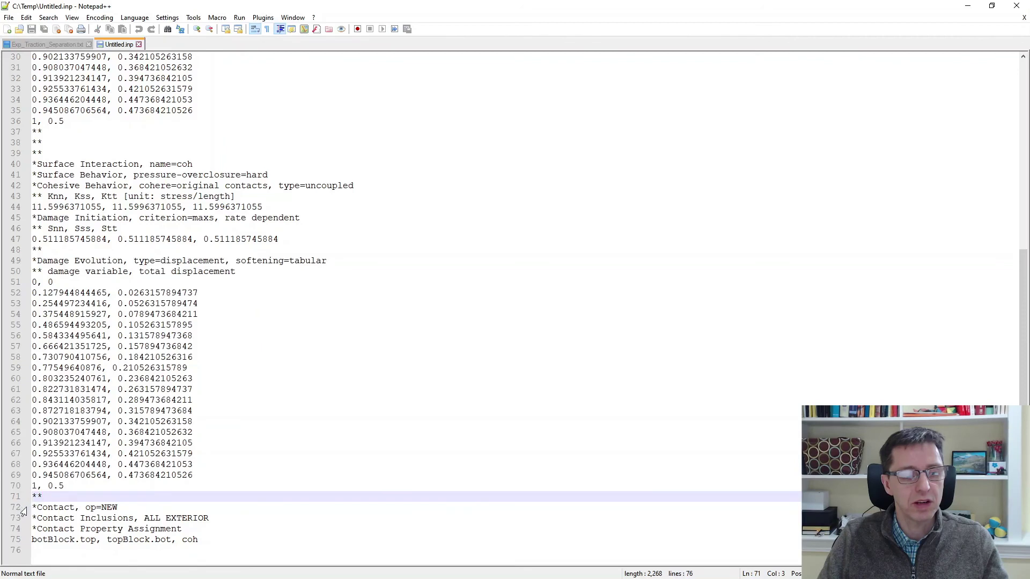
# Highlight contact assignment lines 72–75, then return to the polymerfem.com page in Chrome
pyautogui.moveTo(23, 512); pyautogui.dragTo(184, 557)
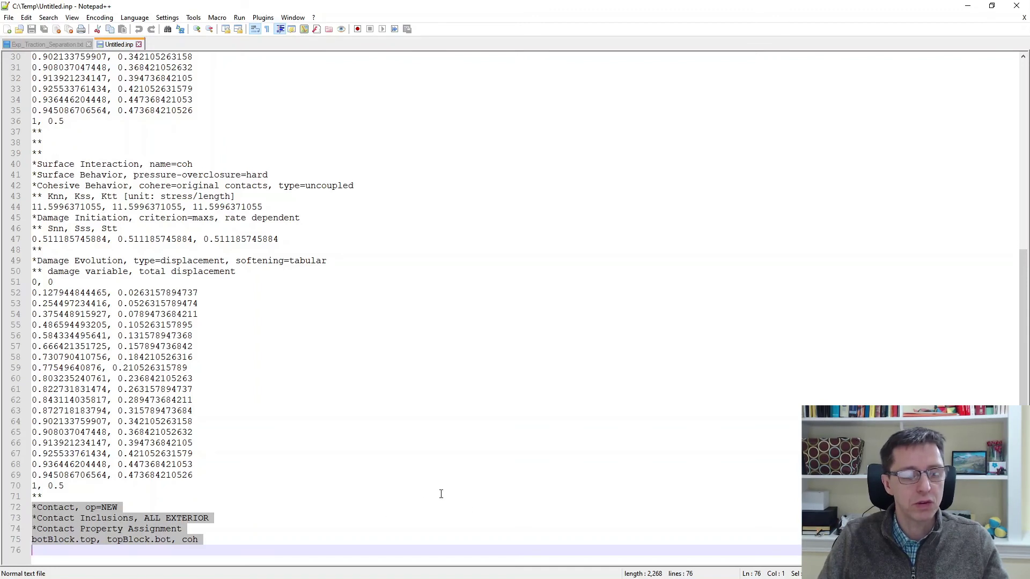
pyautogui.click(357, 494)
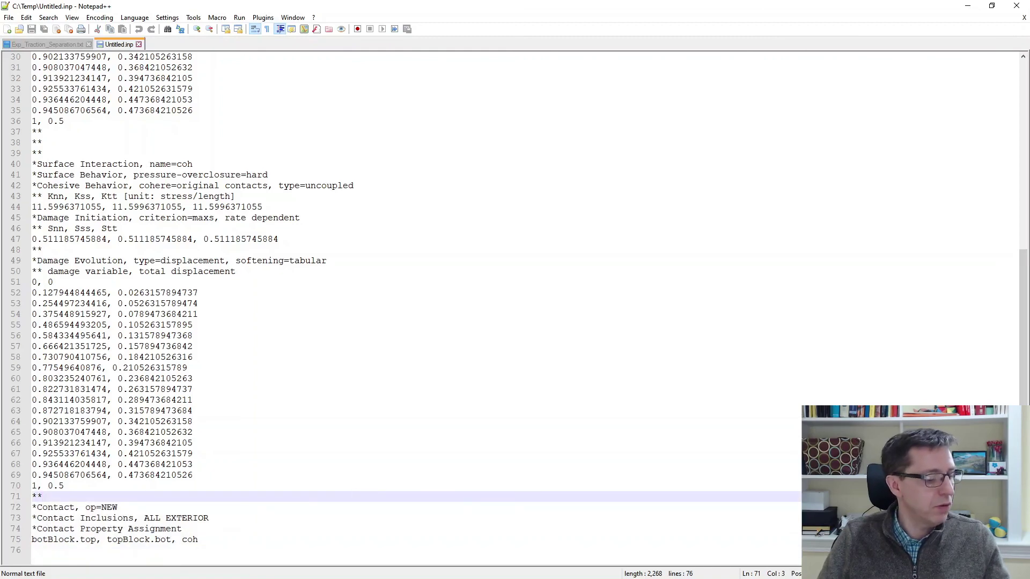
pyautogui.hotkey('alt', 'Tab')
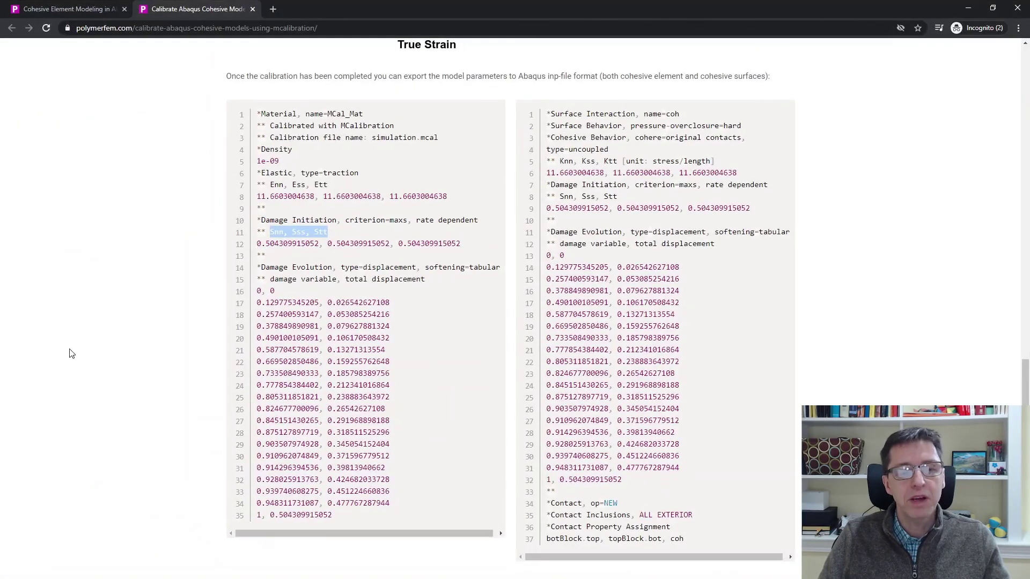
# Show the Cohesive Element Modeling in Abaqus article at Example 8, Mixed Mode with Rate-Dependence
pyautogui.scroll(9, 356, 283)
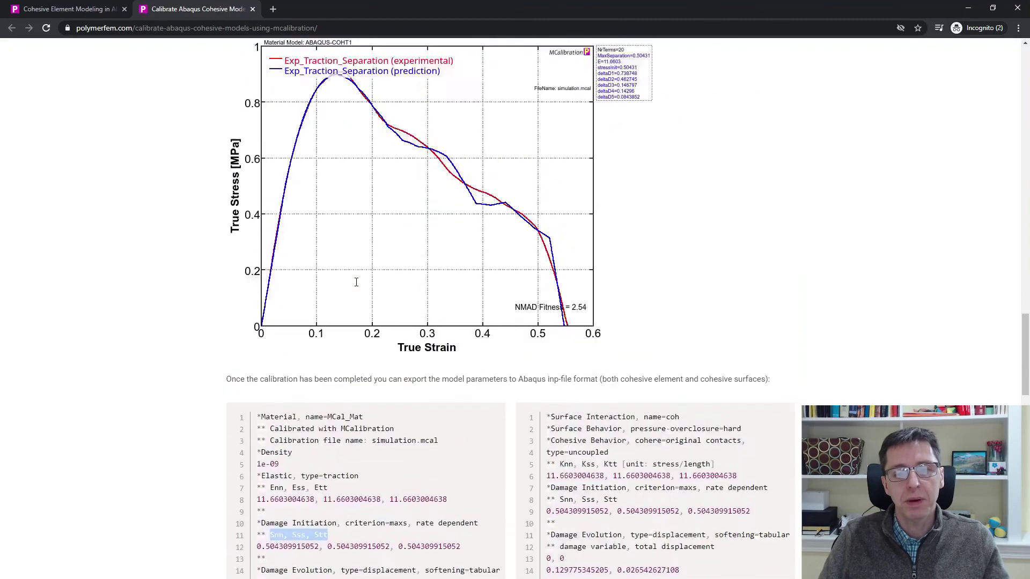
pyautogui.click(86, 7)
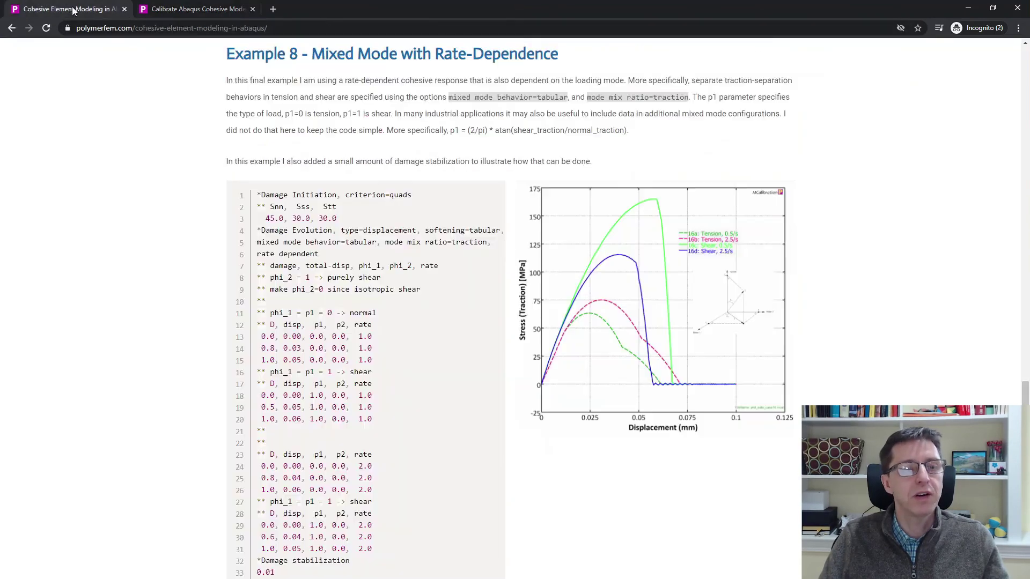